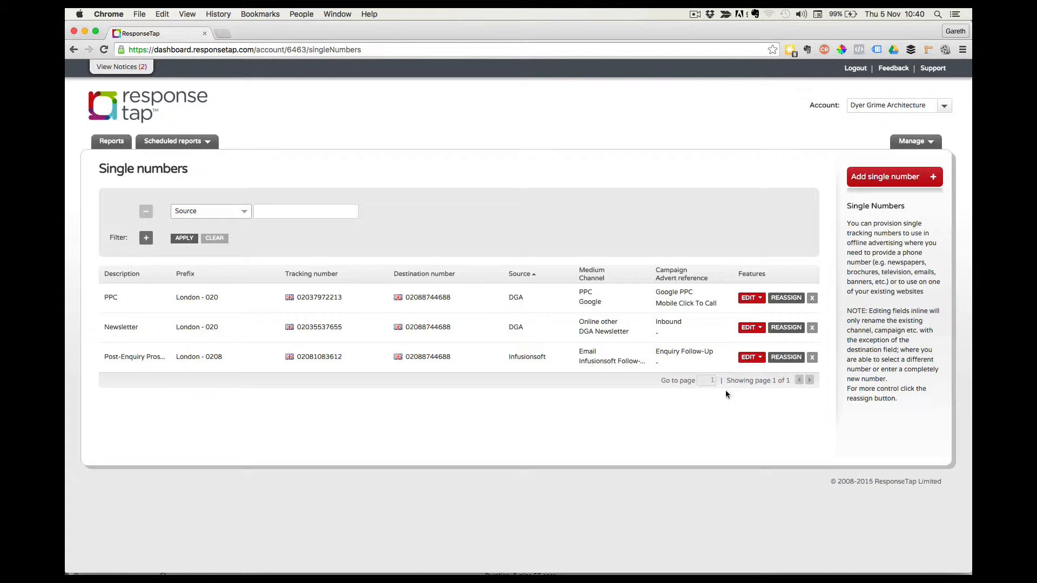
Step: Open the Post-Enquiry Prospect number's features for editing and name its new on-call callback URL "Live Call"
{"action": "left_click", "coordinate": [760, 358]}
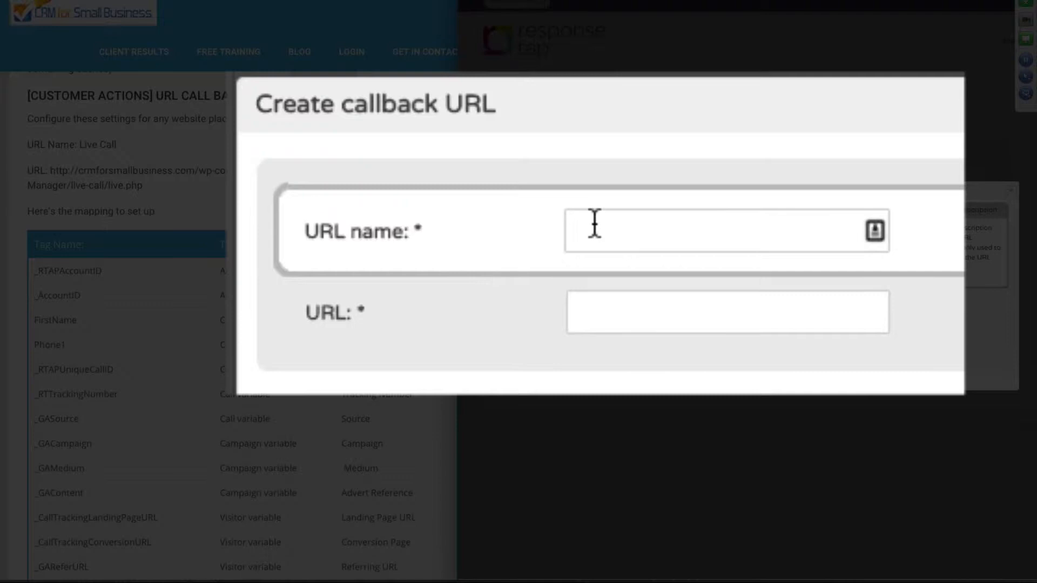
{"action": "left_click", "coordinate": [594, 224]}
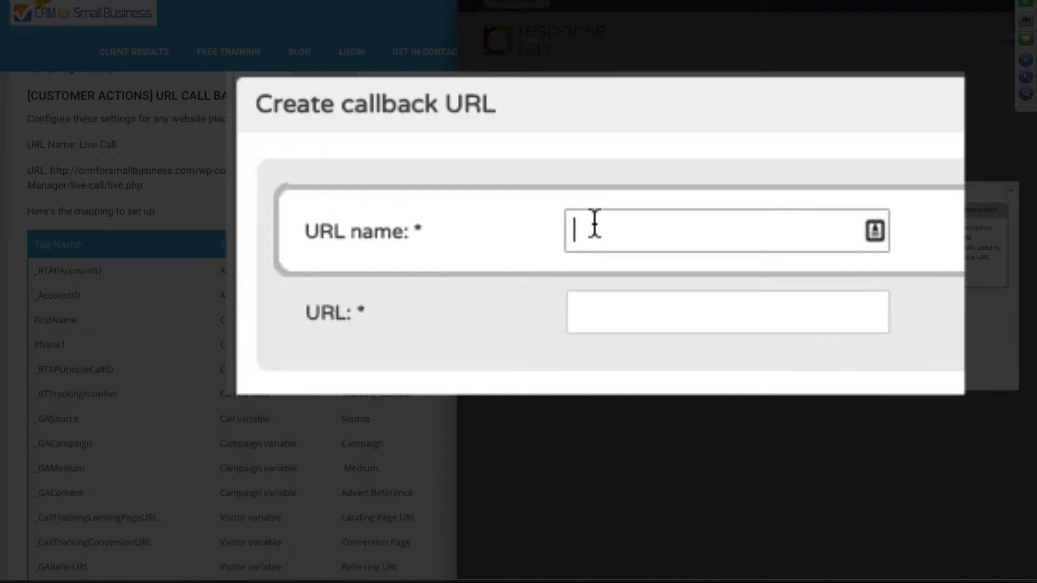
{"action": "type", "text": "Liv"}
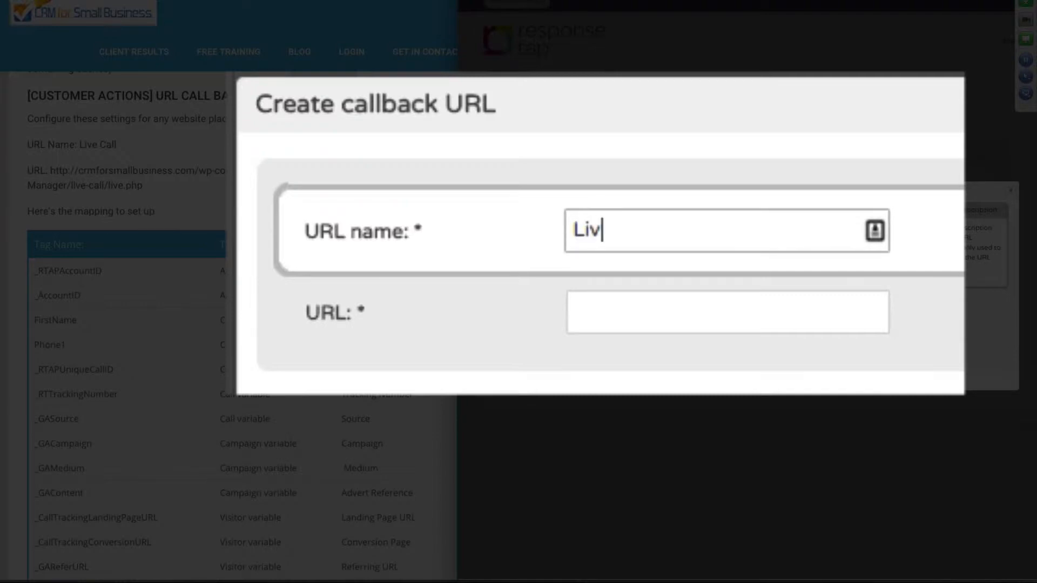
{"action": "type", "text": "e Call"}
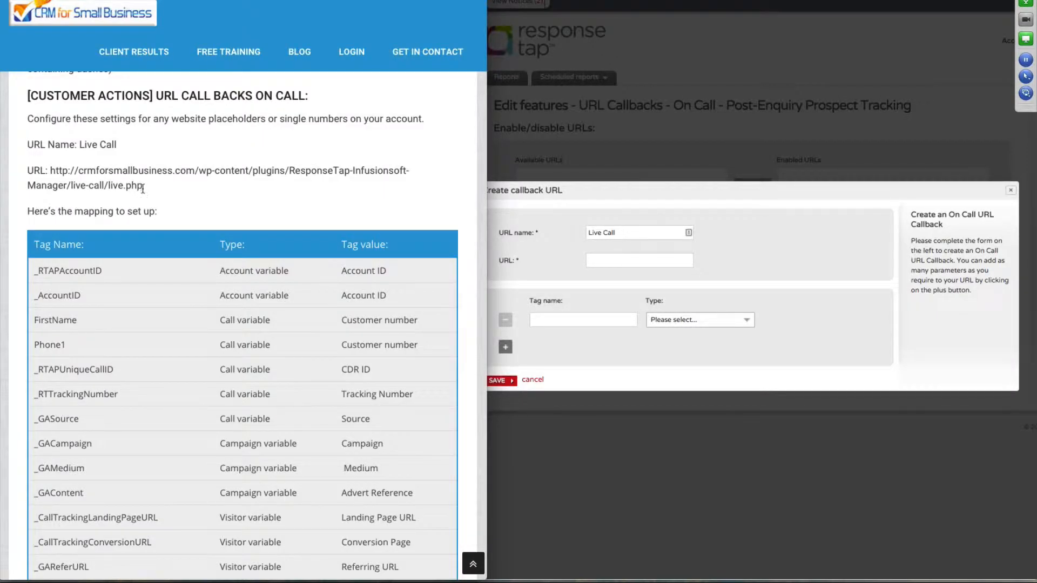
{"action": "left_click_drag", "start_coordinate": [154, 188], "coordinate": [50, 170]}
{"action": "key", "text": "ctrl+c"}
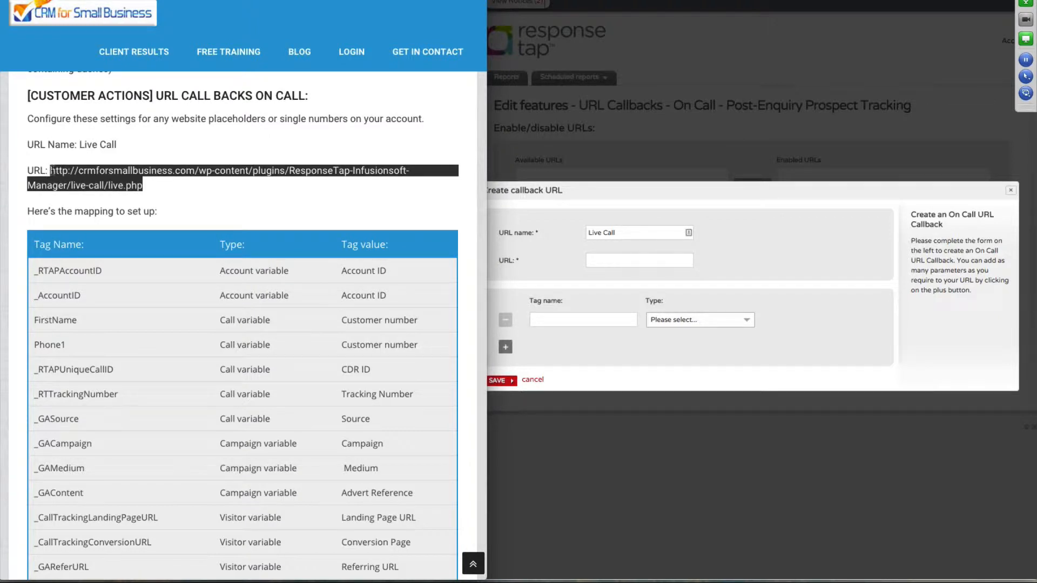
{"action": "left_click", "coordinate": [647, 262]}
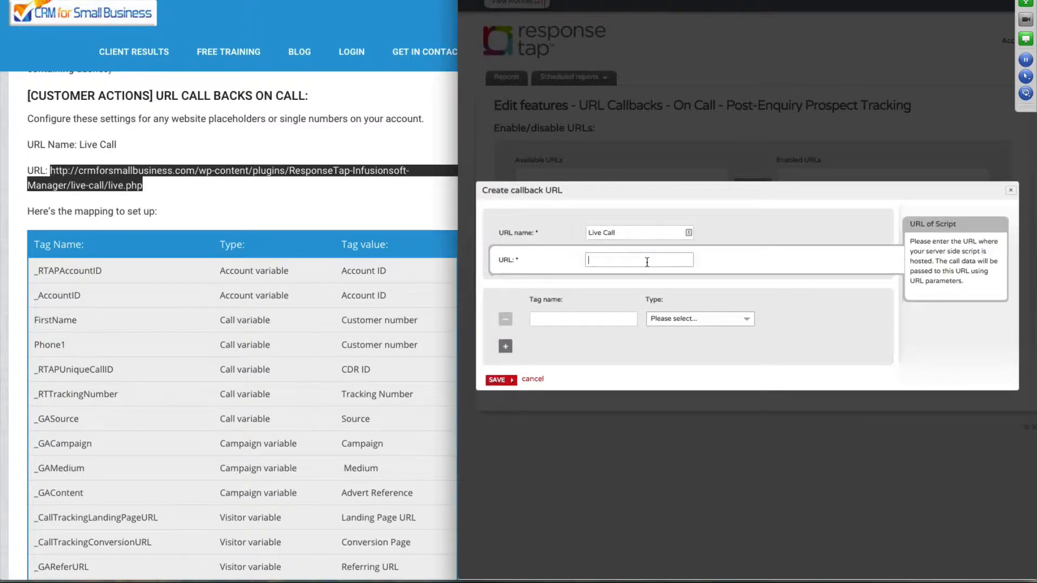
{"action": "key", "text": "ctrl+v"}
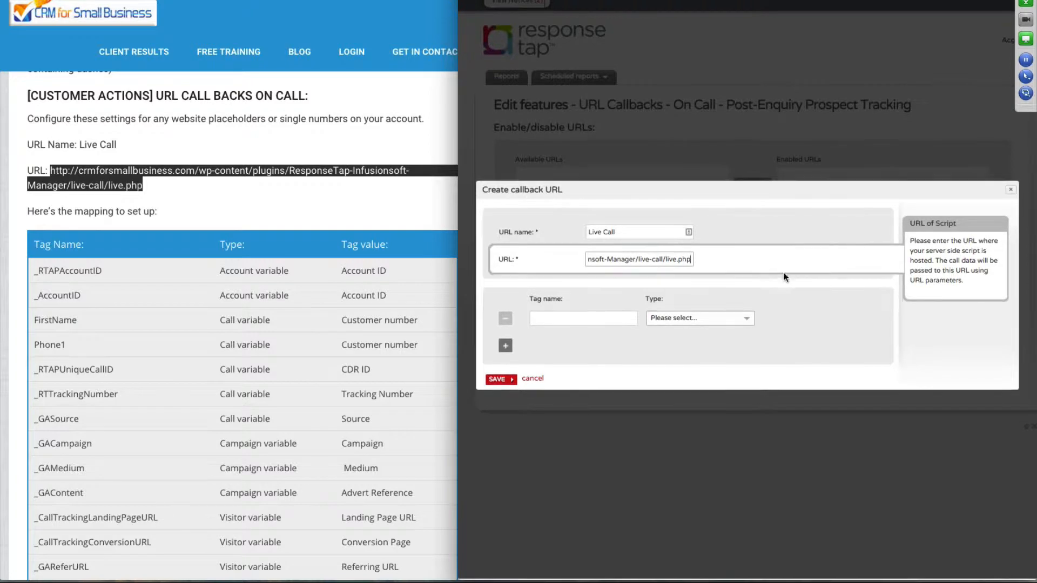
Step: Fill the first tag with the name _RTAPAccountID copied from the mapping table, type Account variable and value Account ID
{"action": "left_click", "coordinate": [596, 321]}
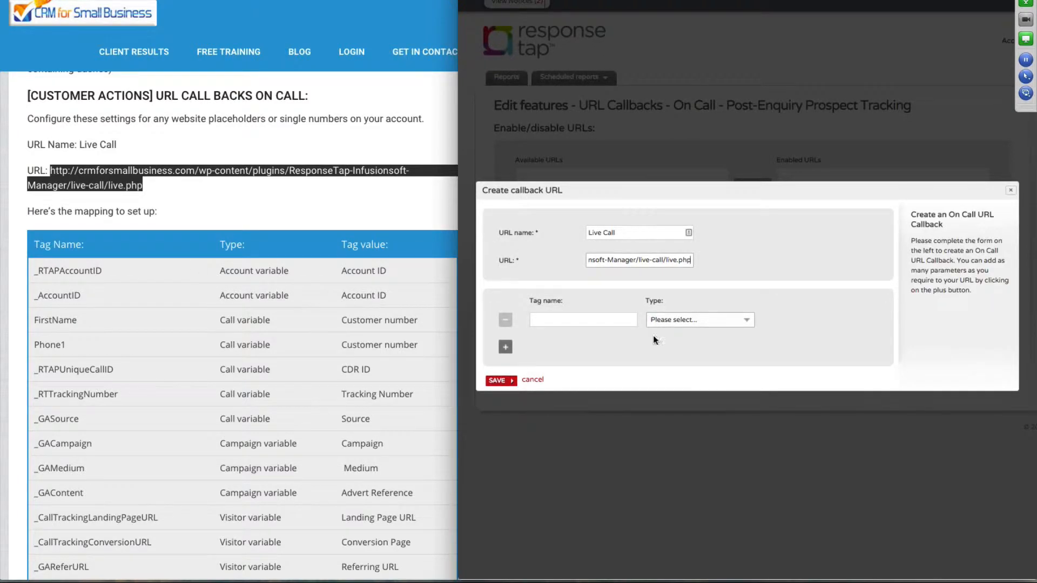
{"action": "scroll", "coordinate": [678, 332], "scroll_direction": "down", "scroll_amount": 1}
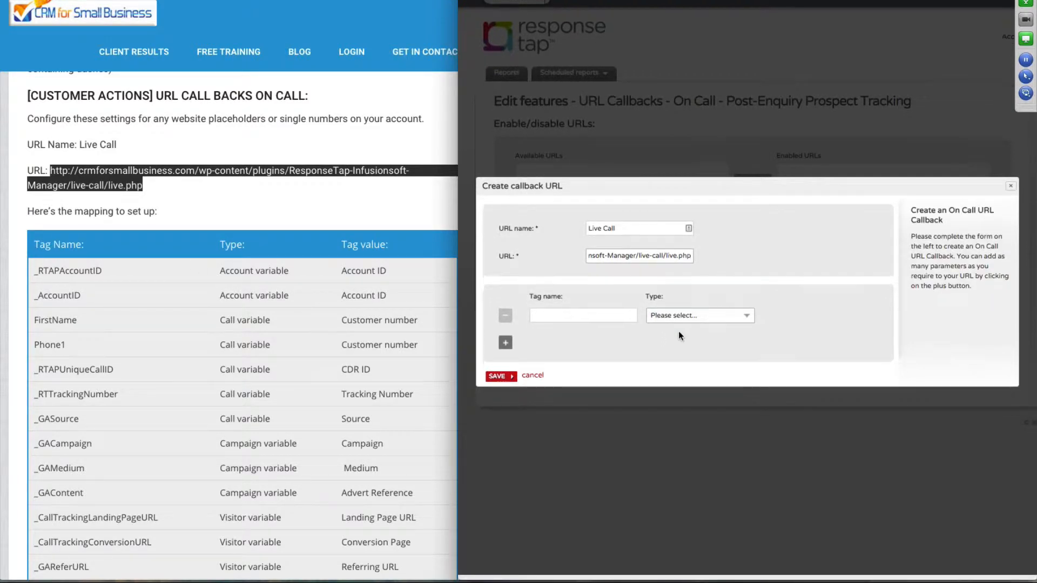
{"action": "left_click", "coordinate": [110, 272]}
{"action": "left_click_drag", "start_coordinate": [107, 273], "coordinate": [33, 268]}
{"action": "key", "text": "ctrl+c"}
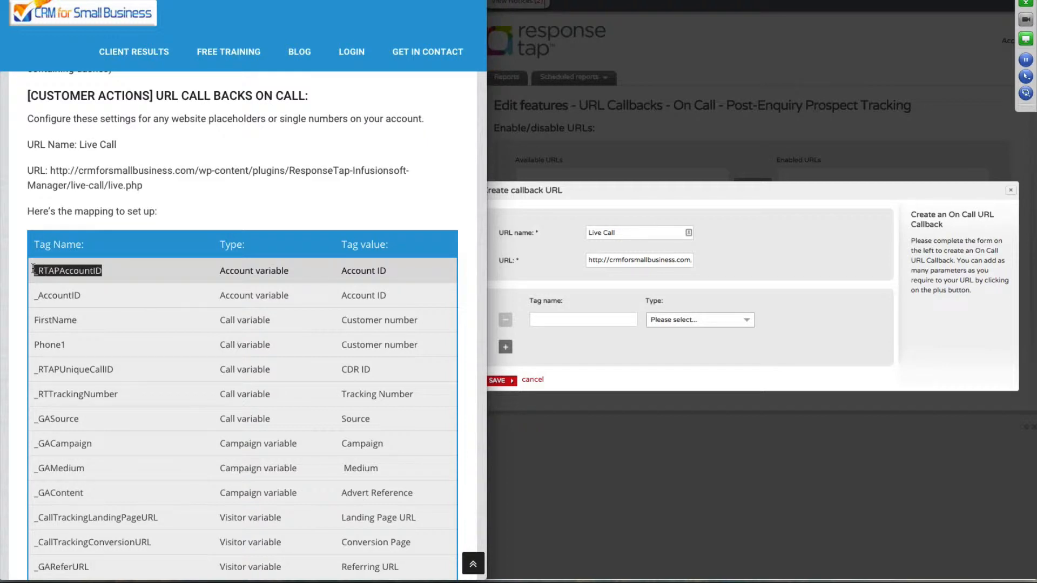
{"action": "left_click", "coordinate": [606, 324]}
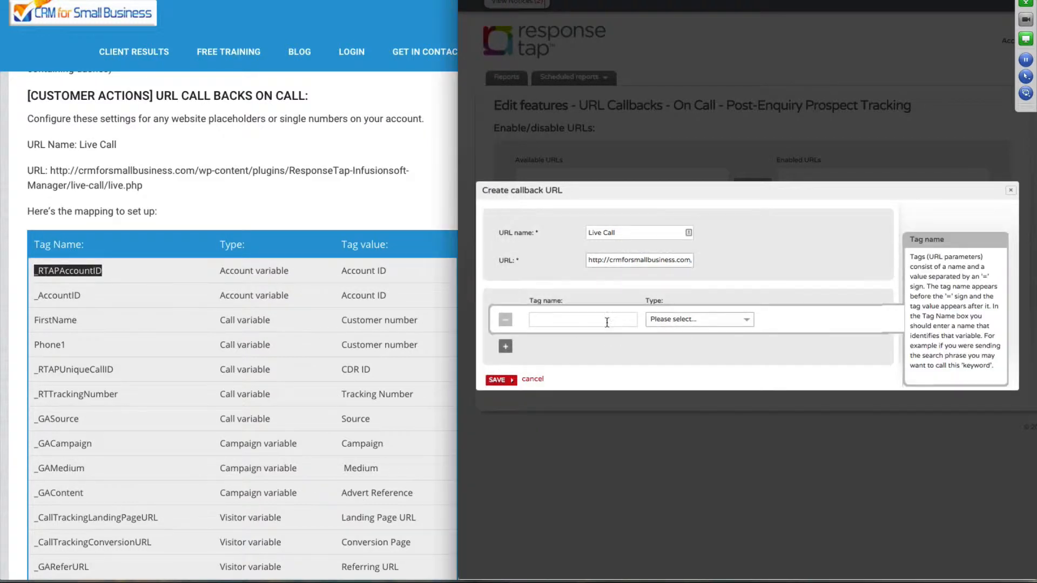
{"action": "key", "text": "ctrl+v"}
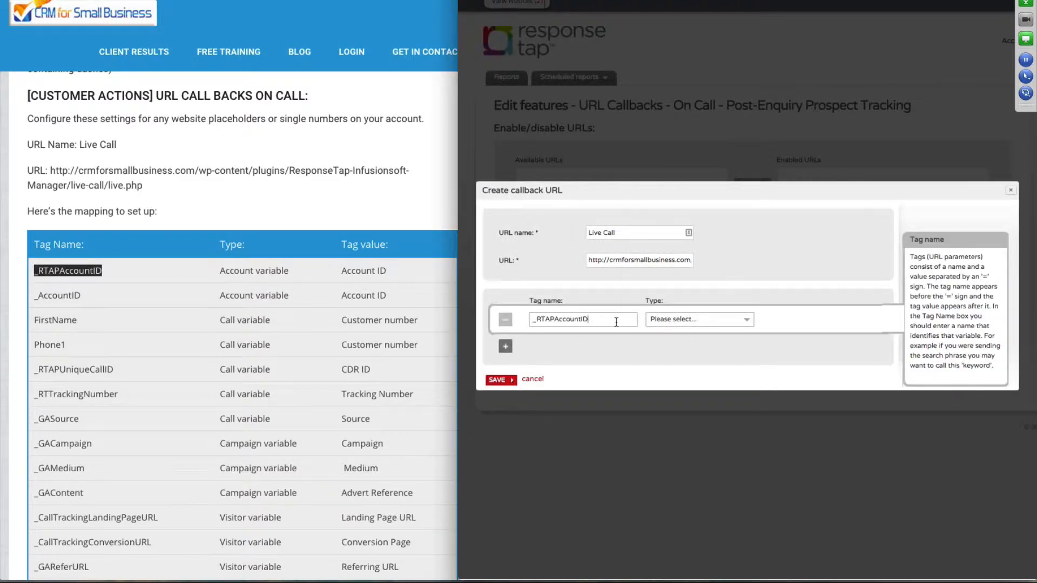
{"action": "left_click", "coordinate": [737, 325]}
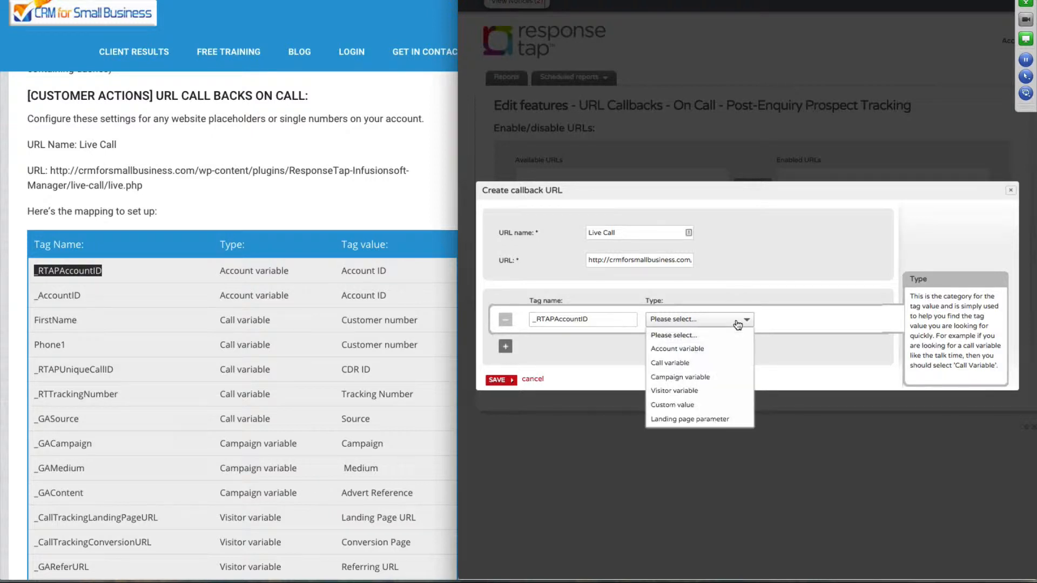
{"action": "left_click", "coordinate": [736, 352]}
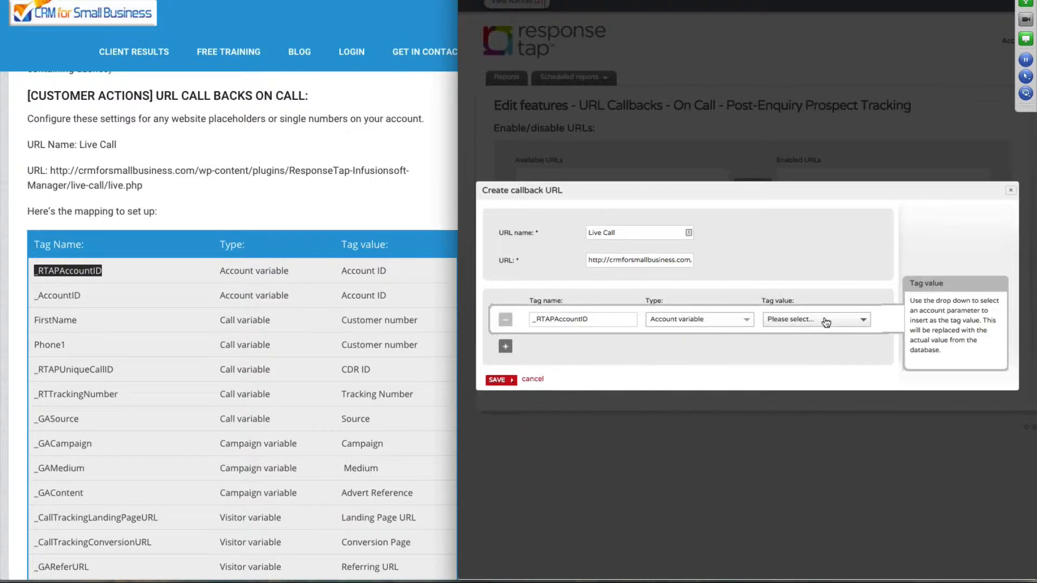
{"action": "left_click", "coordinate": [820, 324]}
{"action": "left_click", "coordinate": [829, 350]}
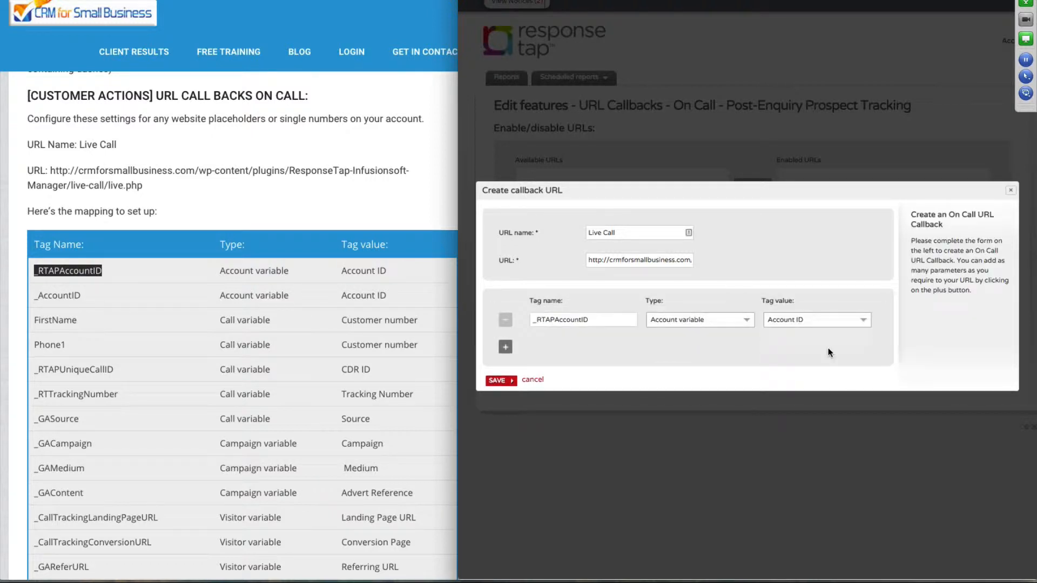
Step: Add a second tag named _AccountID, copied from the mapping table, with type Account variable and value Account ID
{"action": "left_click", "coordinate": [505, 348]}
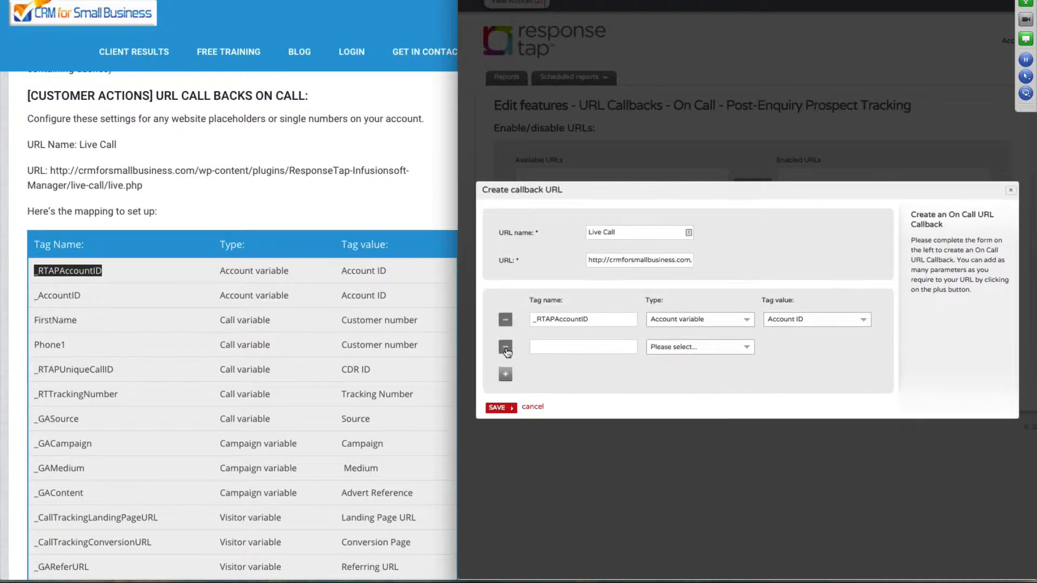
{"action": "left_click", "coordinate": [83, 295]}
{"action": "left_click_drag", "start_coordinate": [82, 295], "coordinate": [34, 296]}
{"action": "key", "text": "ctrl+c"}
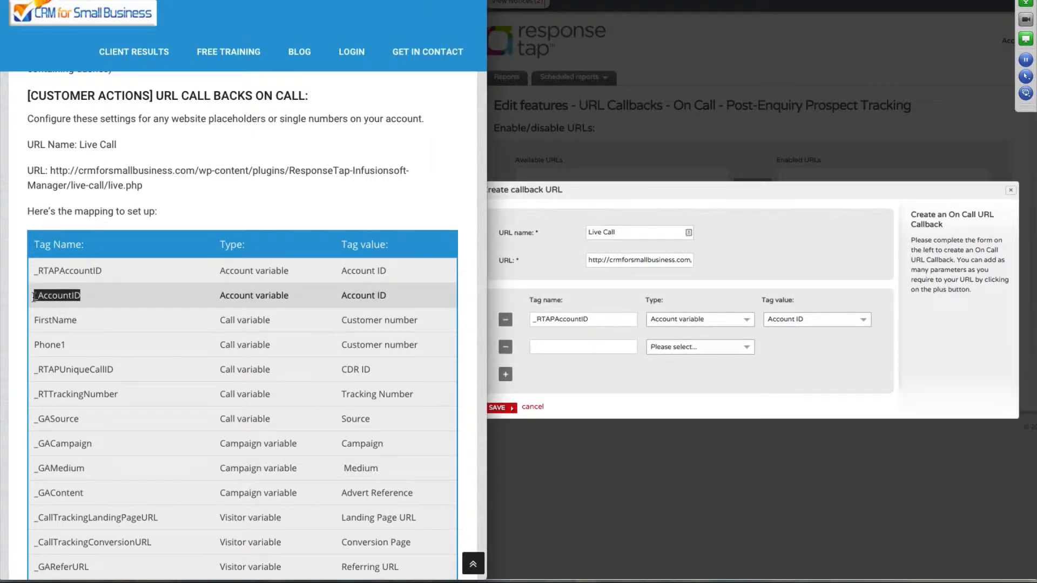
{"action": "left_click", "coordinate": [538, 348]}
{"action": "left_click", "coordinate": [537, 346]}
{"action": "key", "text": "ctrl+v"}
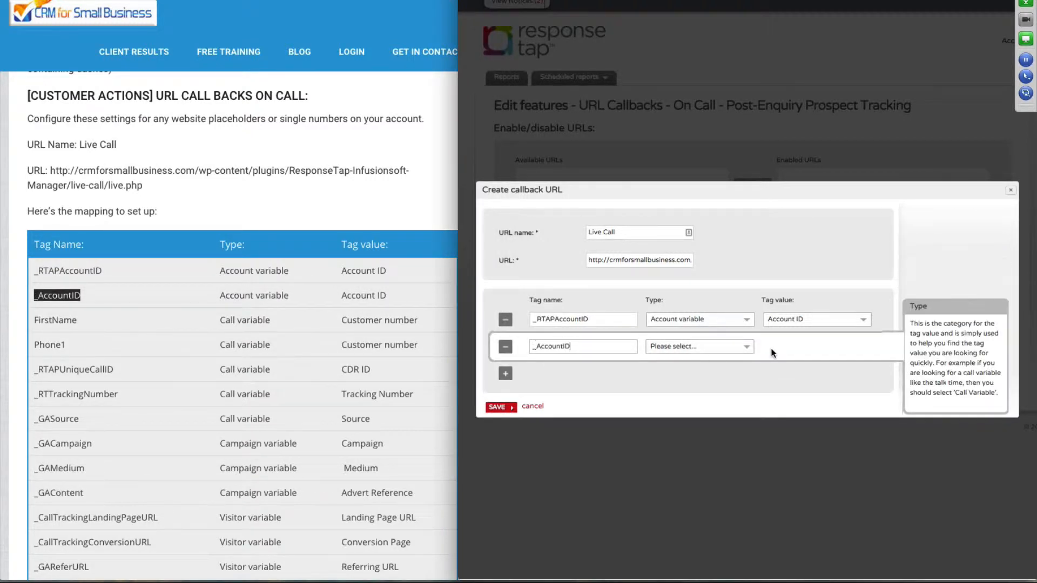
{"action": "left_click", "coordinate": [745, 346]}
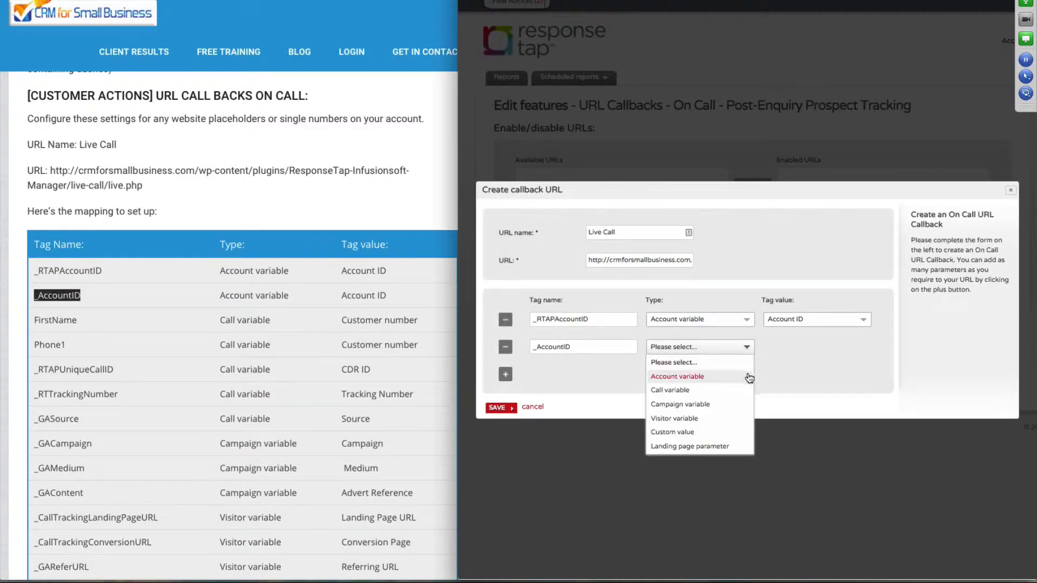
{"action": "left_click", "coordinate": [745, 376]}
{"action": "left_click", "coordinate": [799, 348]}
{"action": "left_click", "coordinate": [799, 377]}
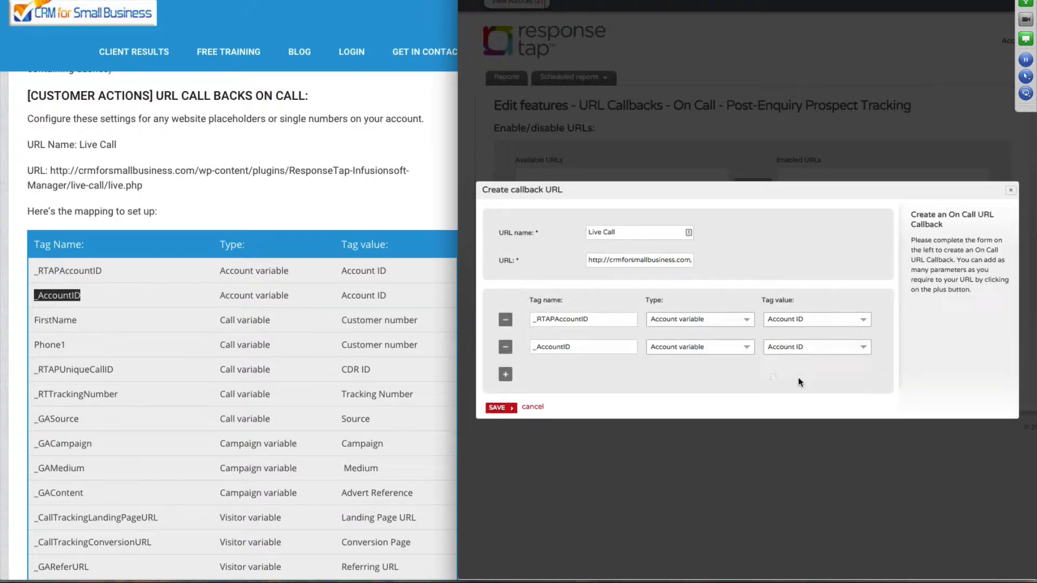
Step: Add a third tag named FirstName, copied from the mapping table, with type Call variable and value Customer number
{"action": "double_click", "coordinate": [74, 320]}
{"action": "key", "text": "ctrl+c"}
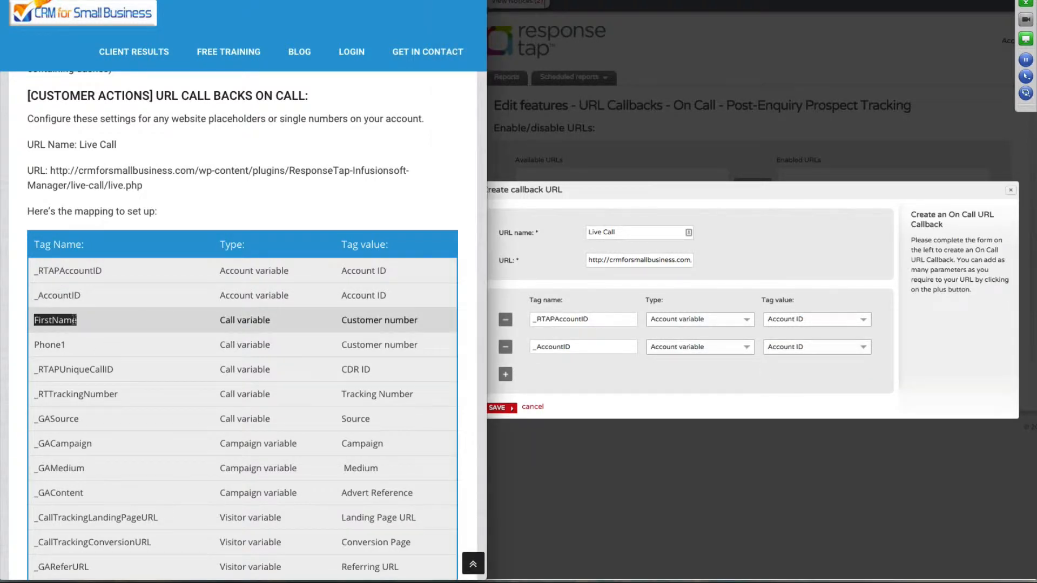
{"action": "left_click", "coordinate": [499, 374]}
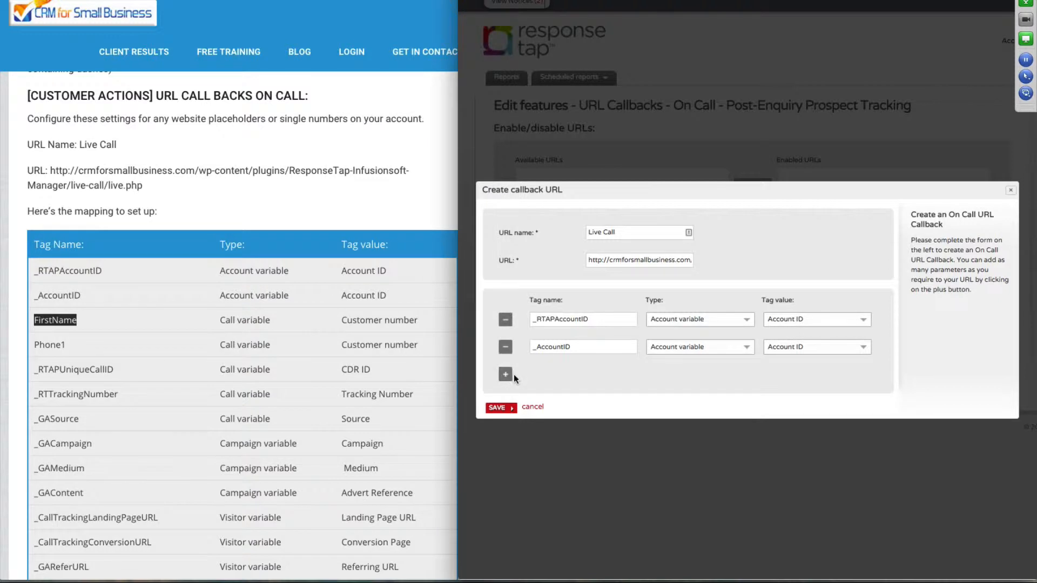
{"action": "left_click", "coordinate": [513, 375]}
{"action": "left_click", "coordinate": [566, 360]}
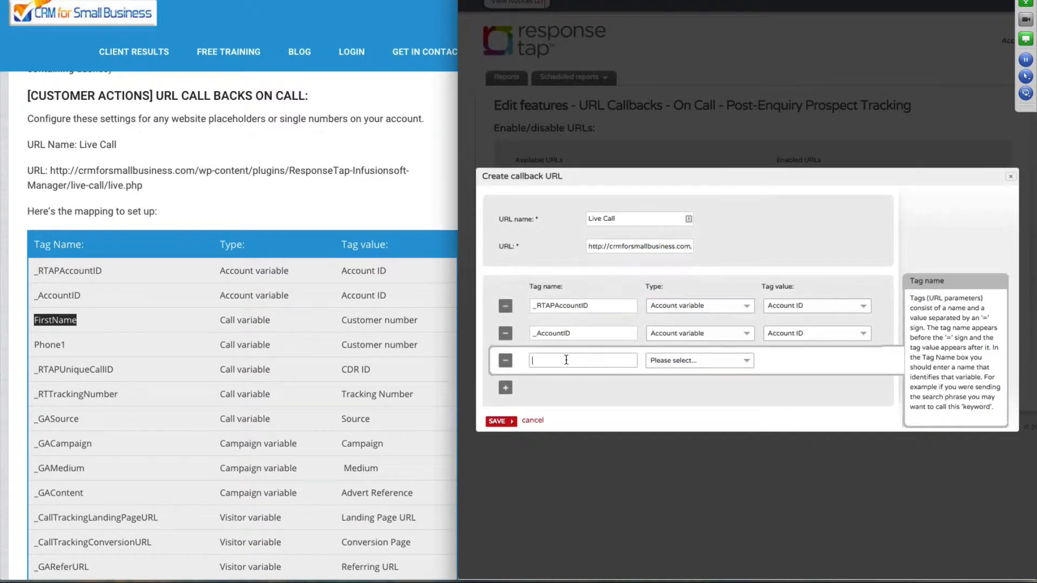
{"action": "key", "text": "ctrl+v"}
{"action": "left_click", "coordinate": [711, 362]}
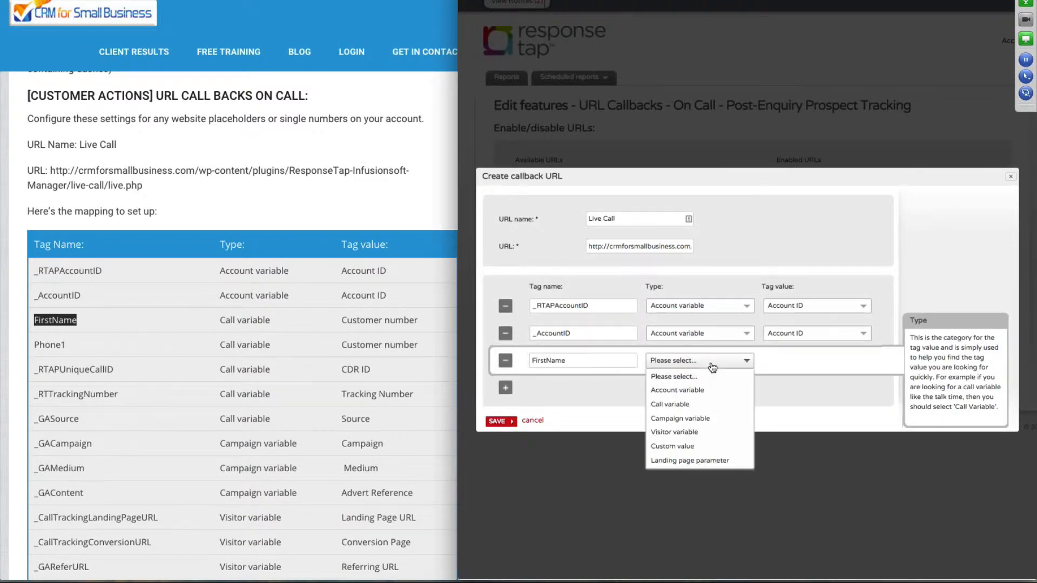
{"action": "left_click", "coordinate": [716, 405]}
{"action": "left_click", "coordinate": [777, 362]}
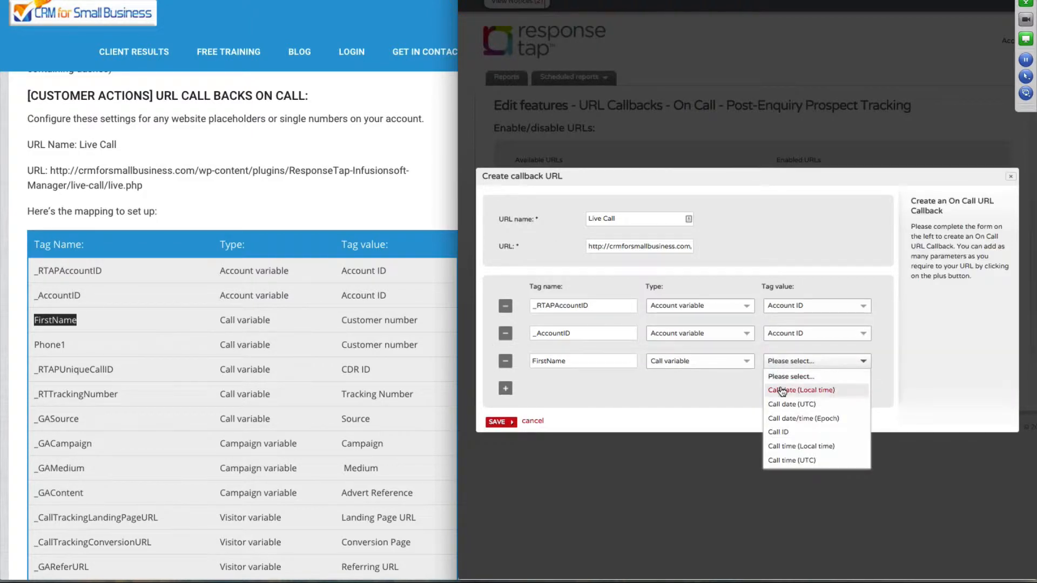
{"action": "scroll", "coordinate": [803, 422], "scroll_direction": "down", "scroll_amount": 1}
{"action": "scroll", "coordinate": [803, 422], "scroll_direction": "down", "scroll_amount": 3}
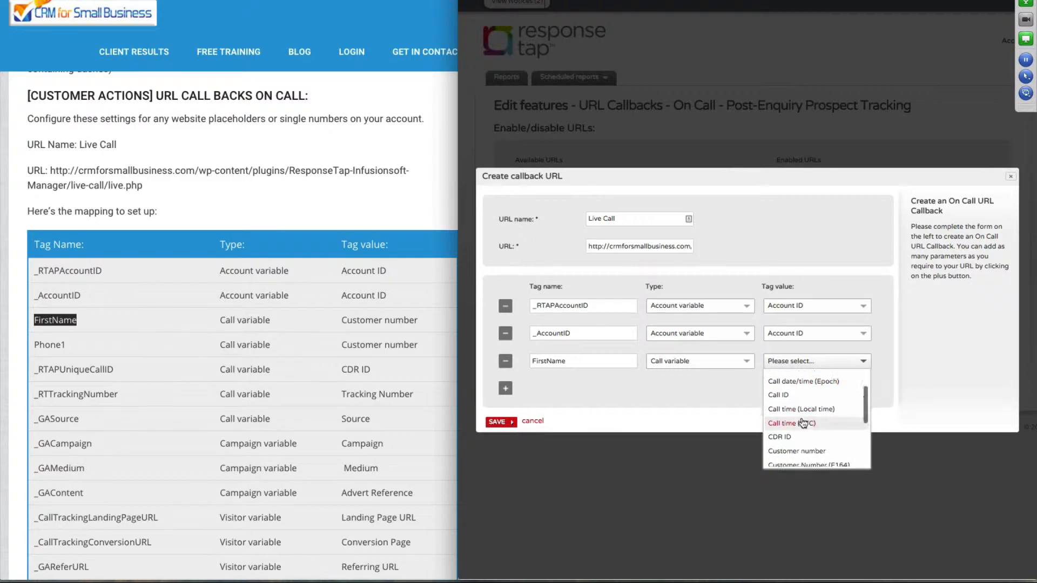
{"action": "left_click", "coordinate": [803, 409]}
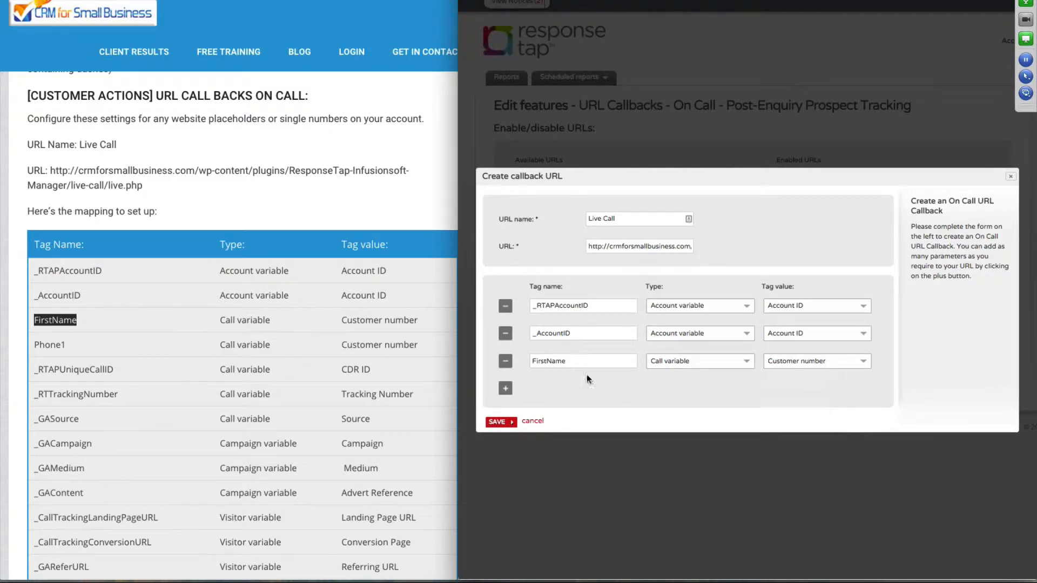
Step: Add a fourth tag named Phone1, copied from the mapping table, with type Call variable and value Customer number
{"action": "left_click", "coordinate": [506, 388]}
{"action": "left_click", "coordinate": [575, 373]}
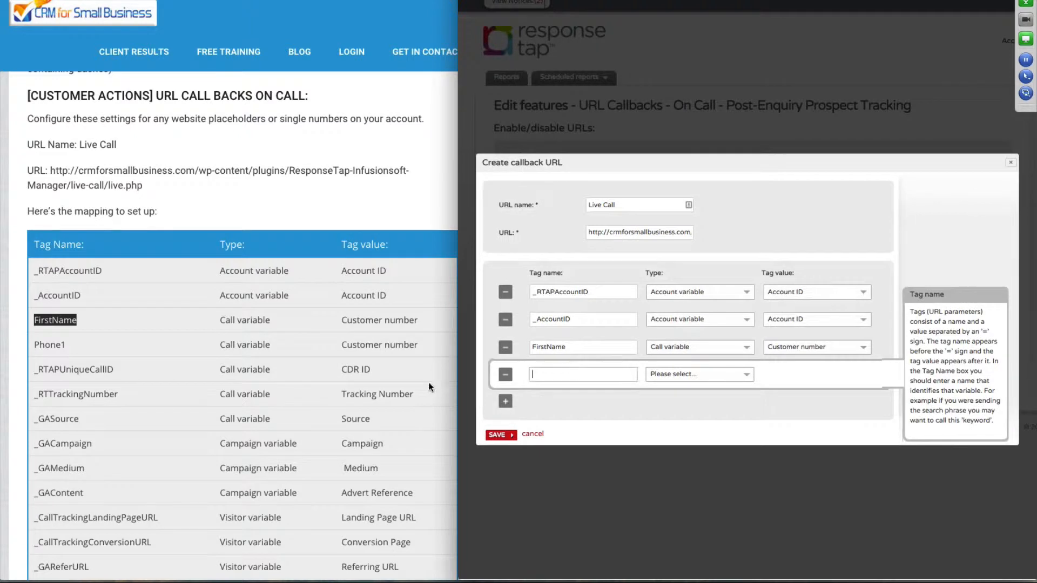
{"action": "left_click", "coordinate": [57, 349]}
{"action": "double_click", "coordinate": [57, 348]}
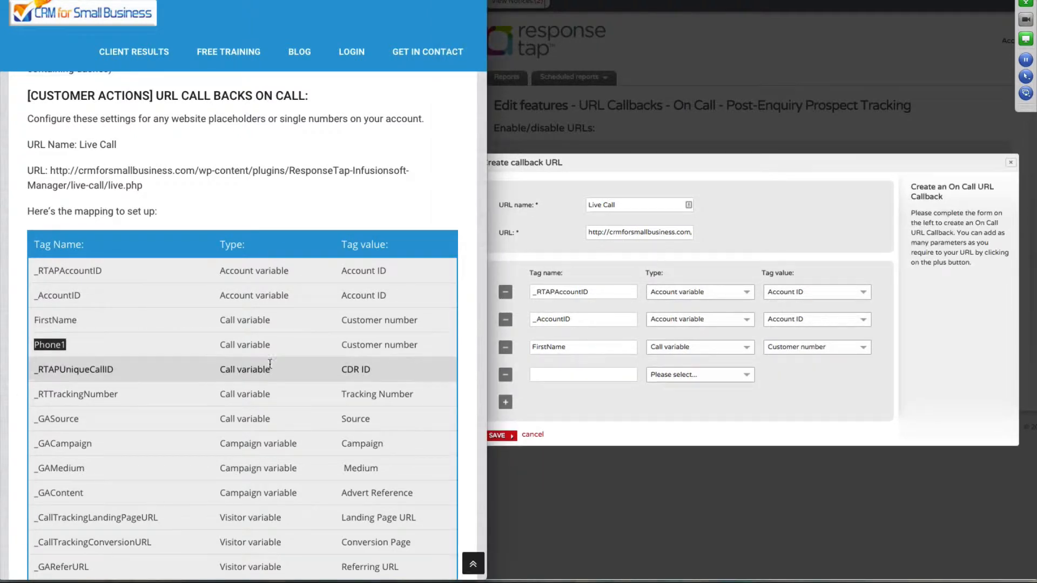
{"action": "left_click", "coordinate": [540, 375]}
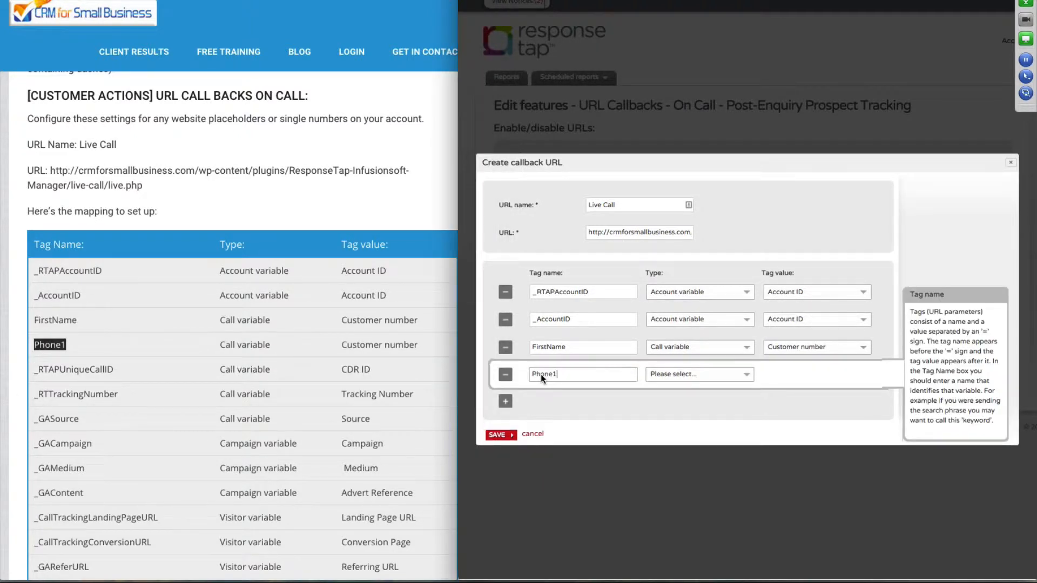
{"action": "left_click", "coordinate": [685, 381]}
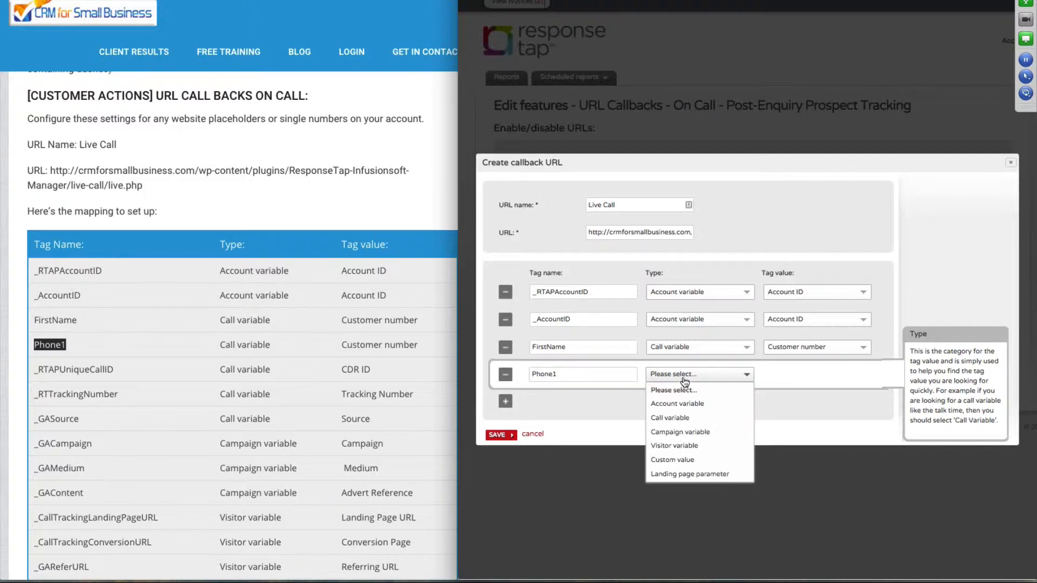
{"action": "left_click", "coordinate": [675, 418]}
{"action": "left_click", "coordinate": [799, 375]}
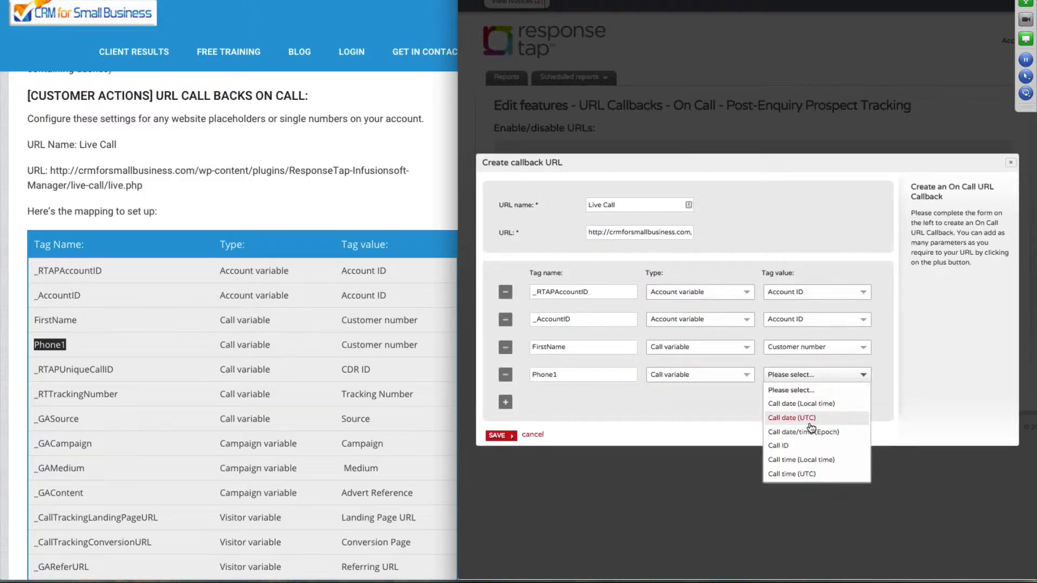
{"action": "scroll", "coordinate": [811, 427], "scroll_direction": "down", "scroll_amount": 5}
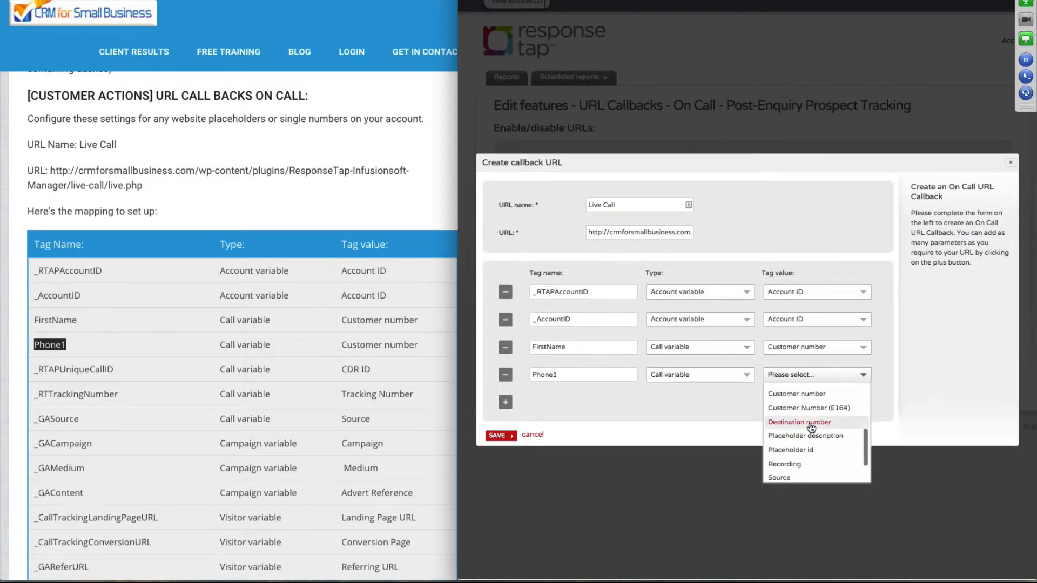
{"action": "left_click", "coordinate": [798, 393]}
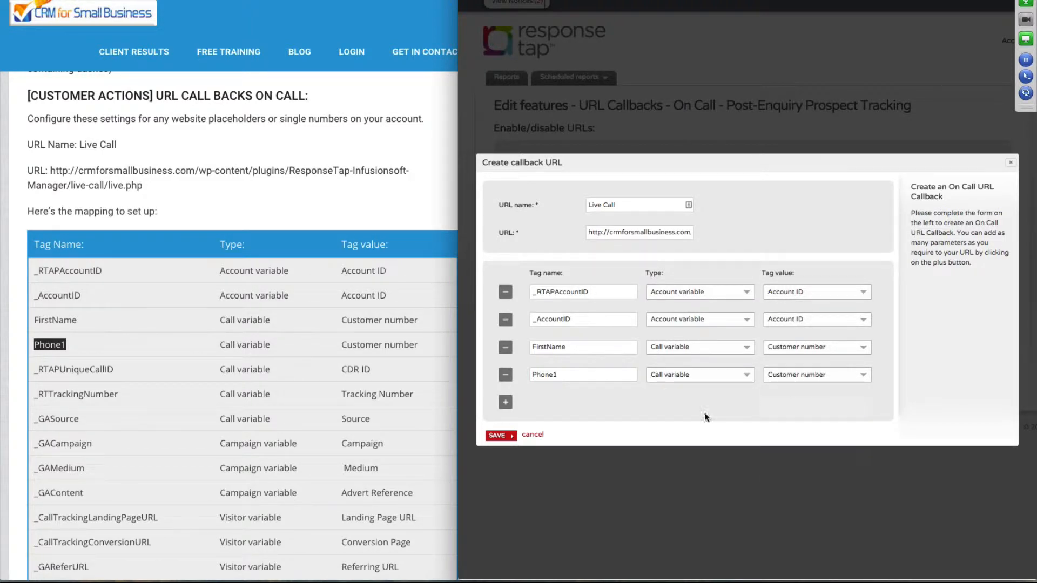
Step: Add a fifth tag named _RTAPUniqueCallID, copied from the mapping table, with type Call variable and value CDR ID
{"action": "left_click", "coordinate": [506, 402]}
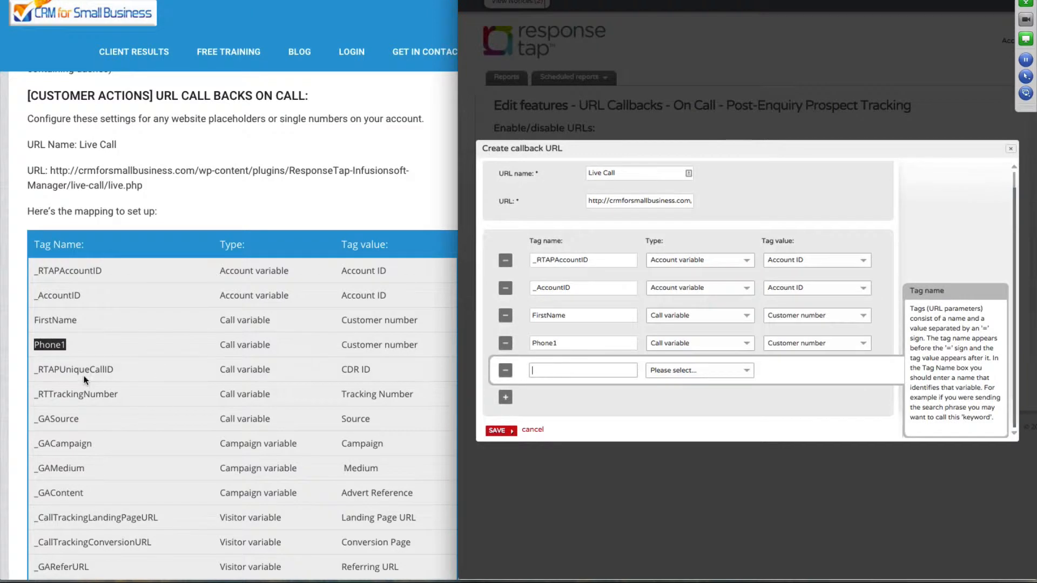
{"action": "left_click", "coordinate": [82, 371]}
{"action": "double_click", "coordinate": [82, 371]}
{"action": "key", "text": "ctrl+c"}
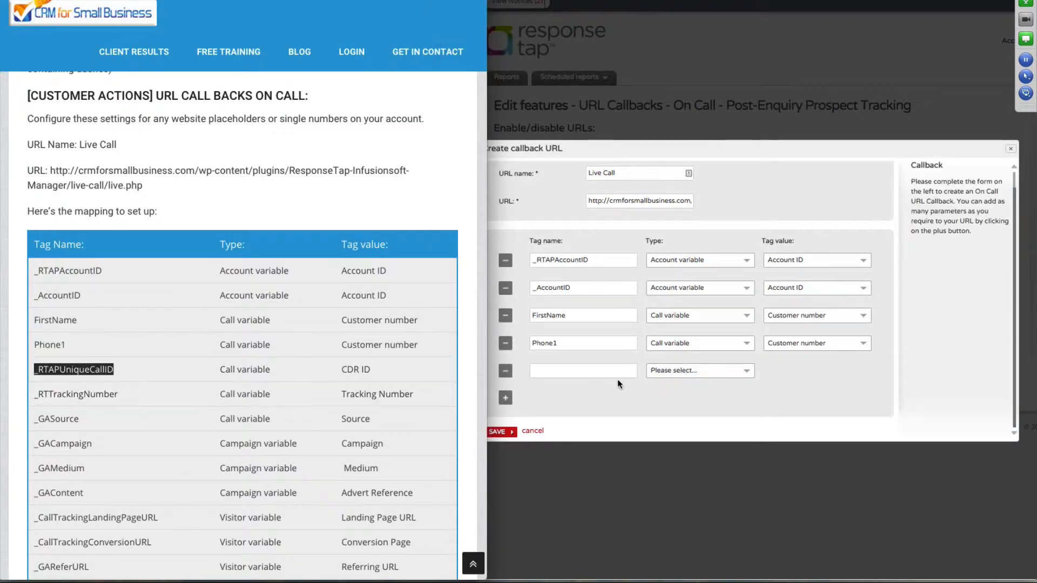
{"action": "left_click", "coordinate": [617, 372]}
{"action": "key", "text": "ctrl+v"}
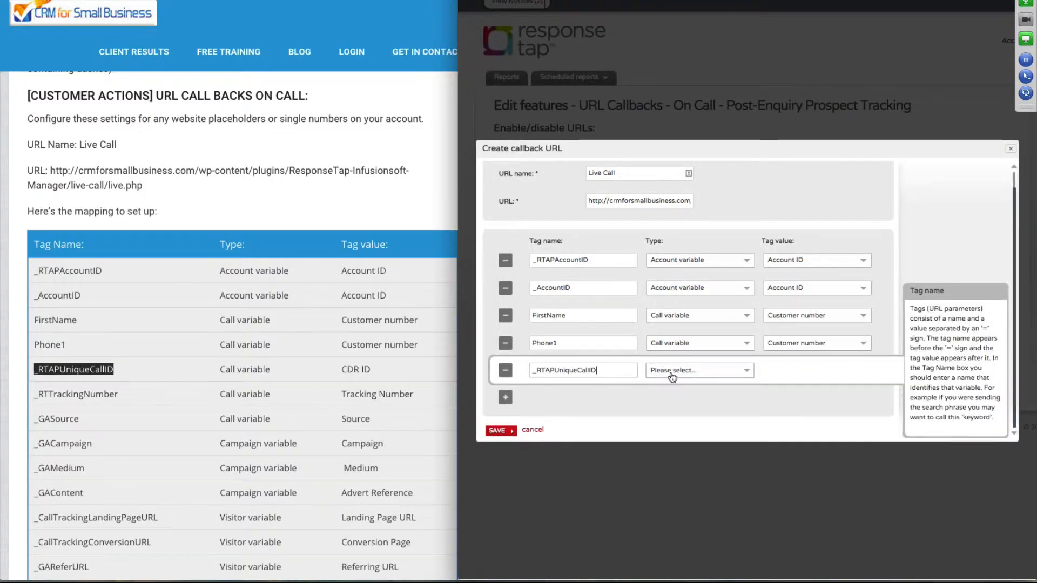
{"action": "left_click", "coordinate": [702, 372]}
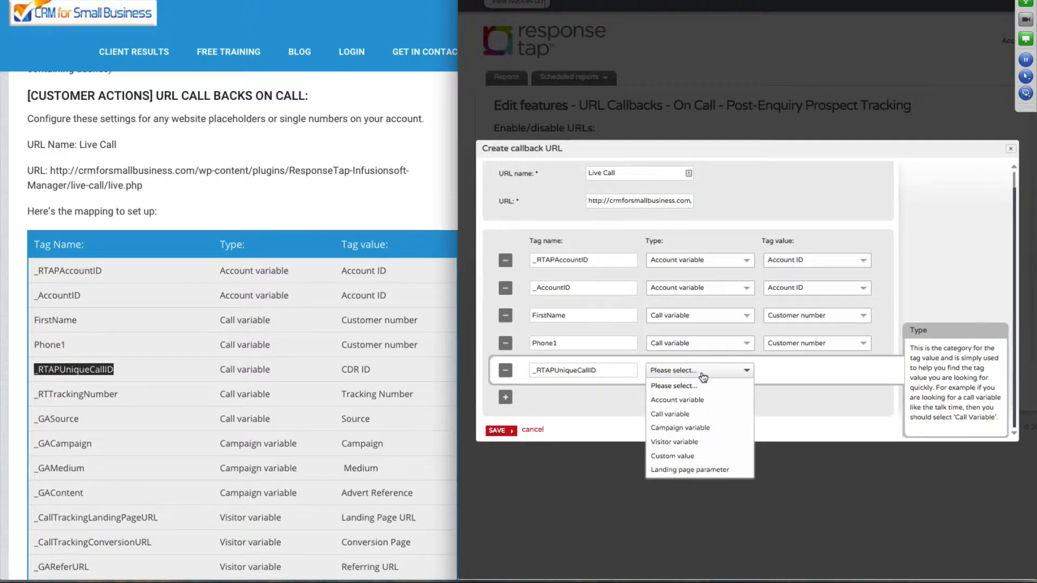
{"action": "left_click", "coordinate": [709, 420]}
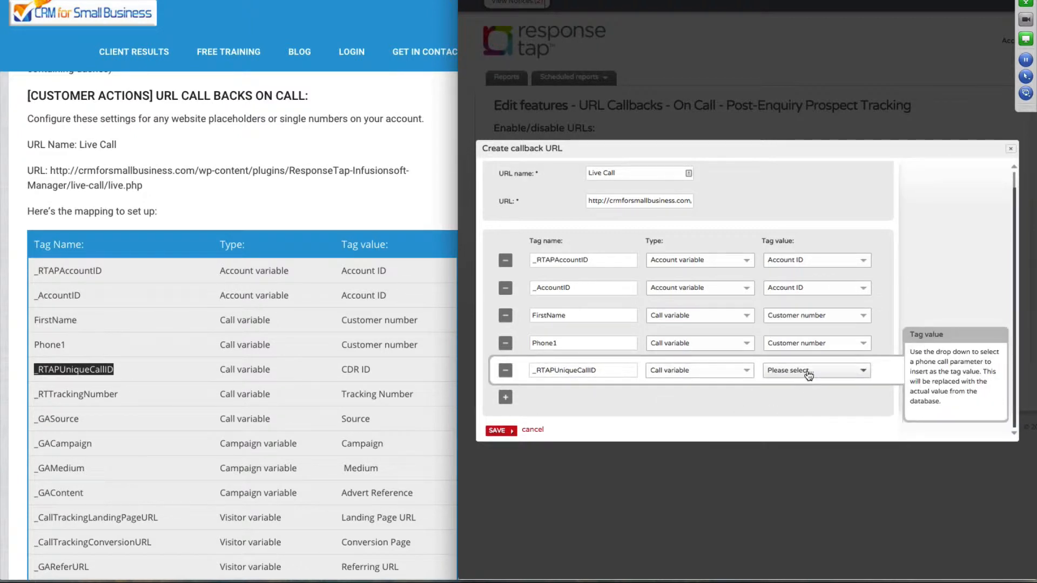
{"action": "left_click", "coordinate": [808, 372]}
{"action": "scroll", "coordinate": [813, 443], "scroll_direction": "down", "scroll_amount": 2}
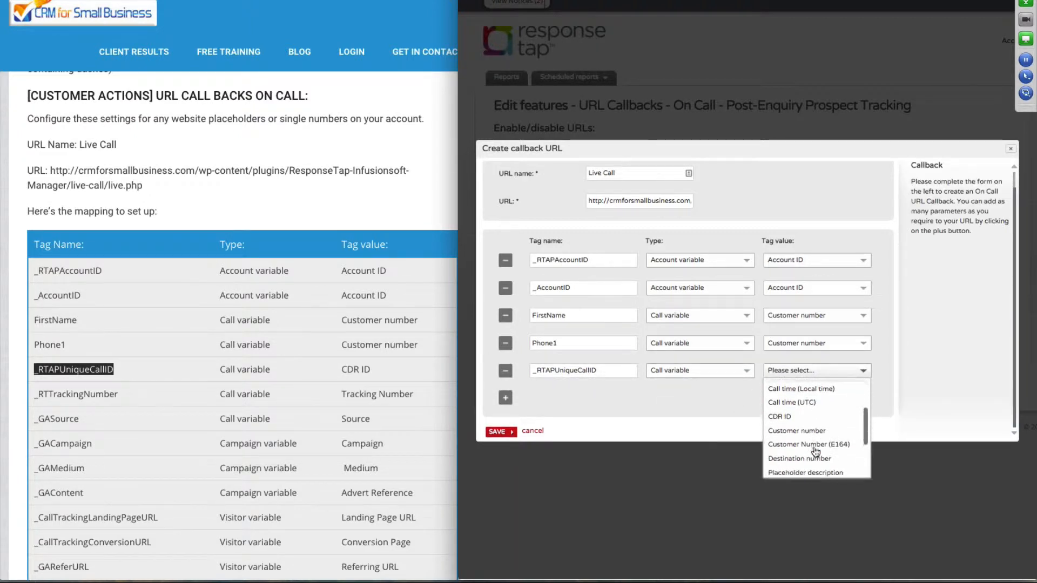
{"action": "left_click", "coordinate": [814, 401]}
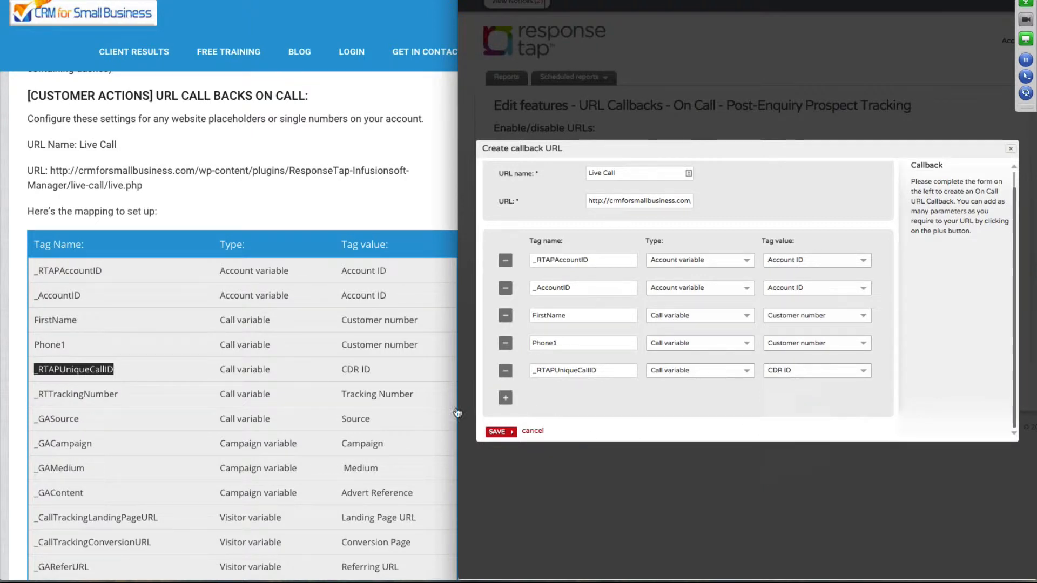
Step: Add a sixth tag named _RTTrackingNumber, copied from the mapping table, with type Call variable and value Tracking number
{"action": "left_click", "coordinate": [505, 400]}
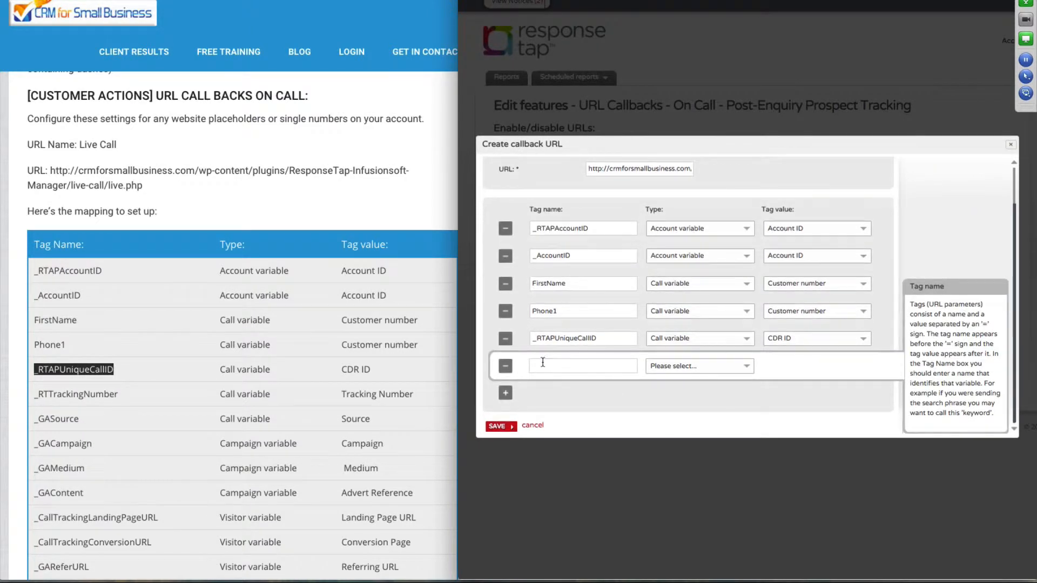
{"action": "left_click", "coordinate": [222, 440]}
{"action": "scroll", "coordinate": [222, 440], "scroll_direction": "down", "scroll_amount": 1}
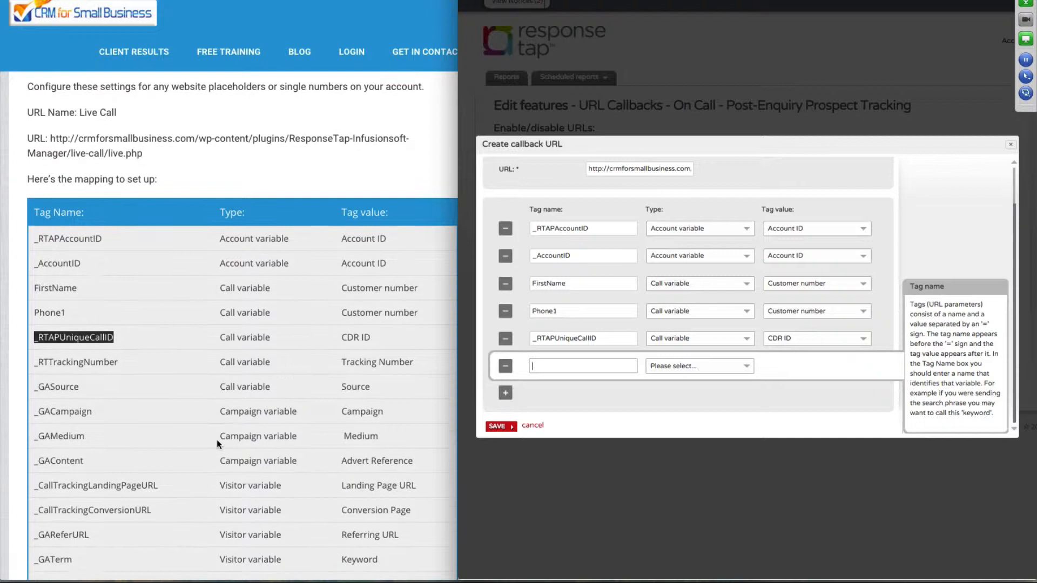
{"action": "double_click", "coordinate": [97, 366]}
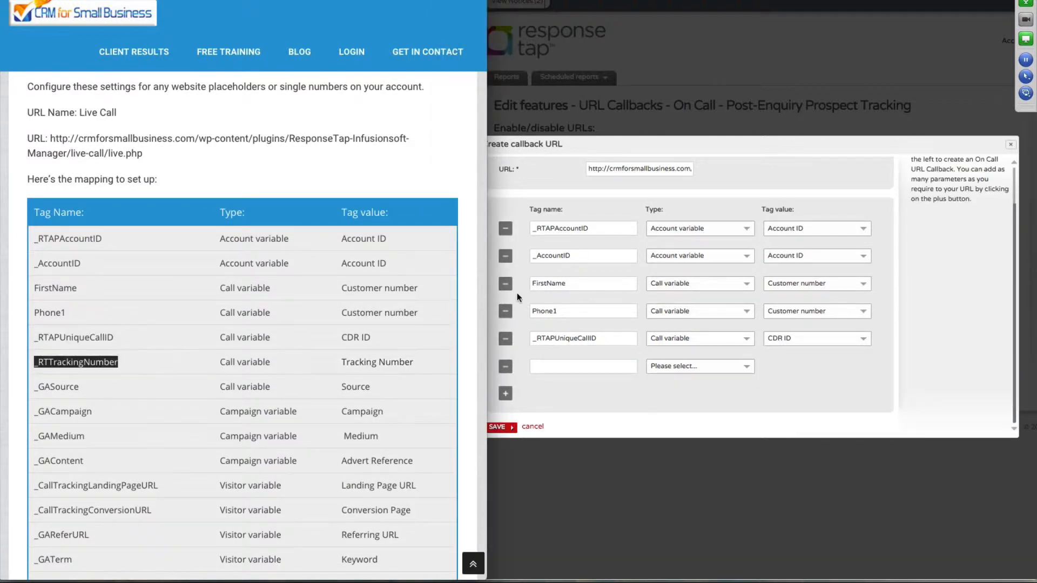
{"action": "left_click", "coordinate": [595, 366]}
{"action": "key", "text": "ctrl+v"}
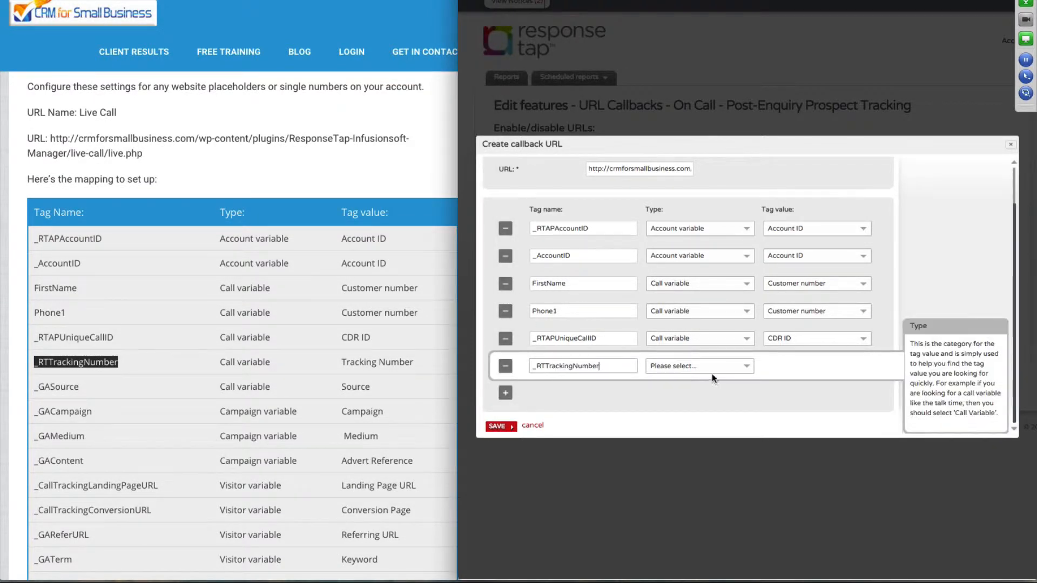
{"action": "left_click", "coordinate": [711, 367]}
{"action": "left_click", "coordinate": [715, 414]}
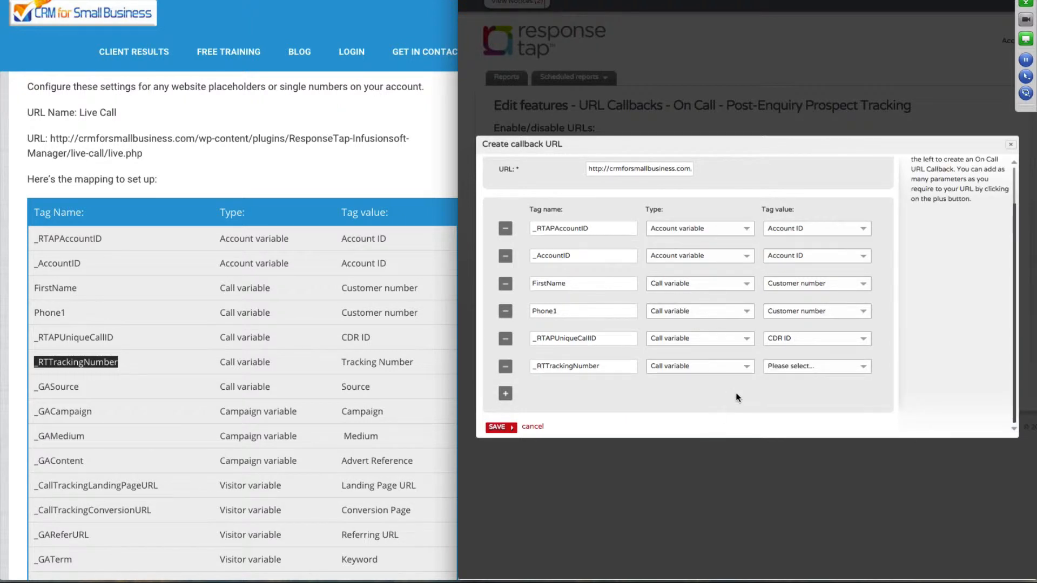
{"action": "mouse_move", "coordinate": [786, 371]}
{"action": "left_click", "coordinate": [823, 371]}
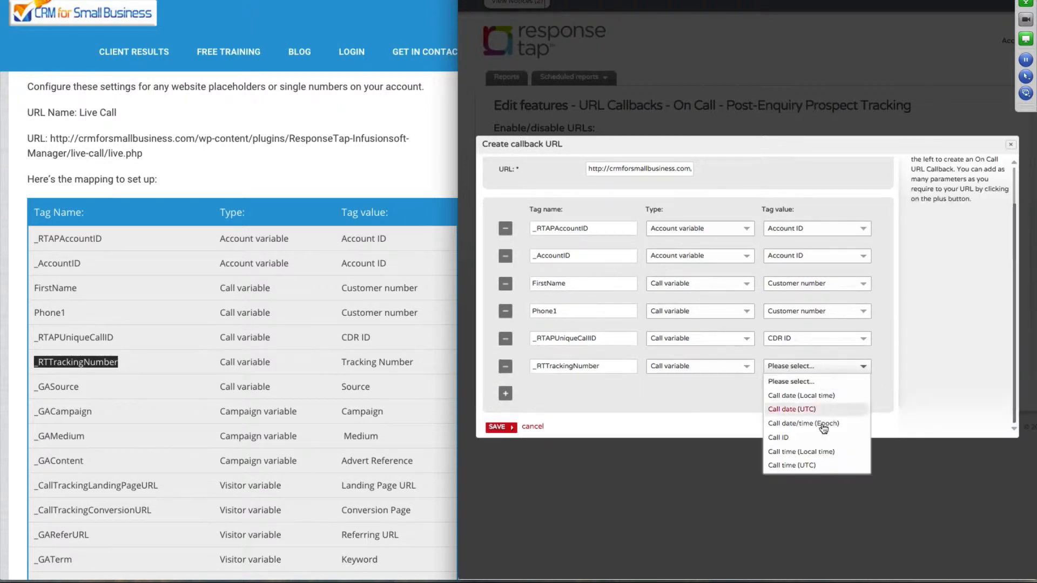
{"action": "scroll", "coordinate": [829, 423], "scroll_direction": "down", "scroll_amount": 3}
{"action": "left_click", "coordinate": [828, 466]}
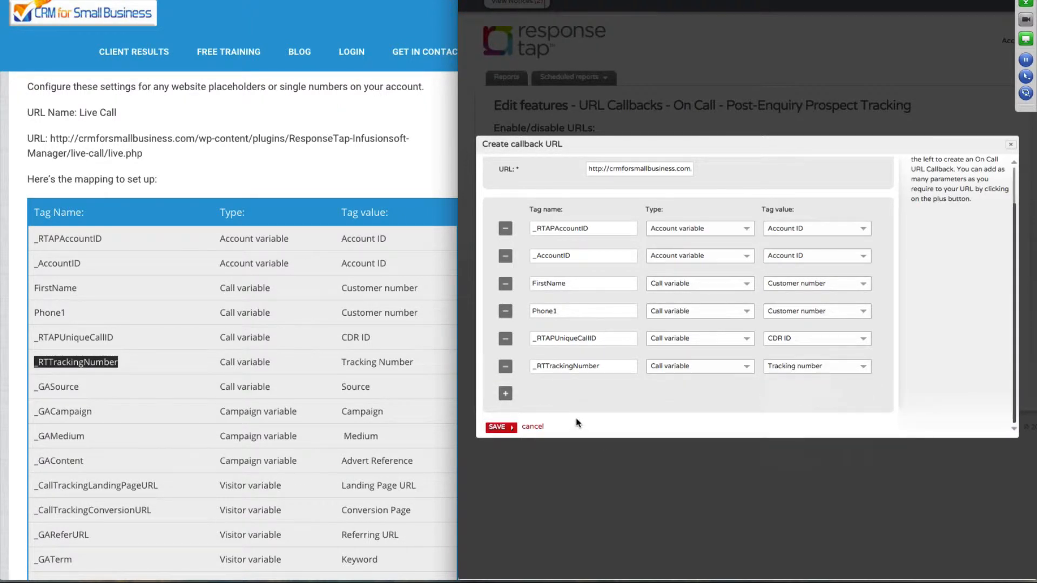
Step: Add a seventh tag named _GASource, copied from the mapping table, with type Call variable and value Source
{"action": "left_click", "coordinate": [505, 393]}
{"action": "left_click", "coordinate": [562, 366]}
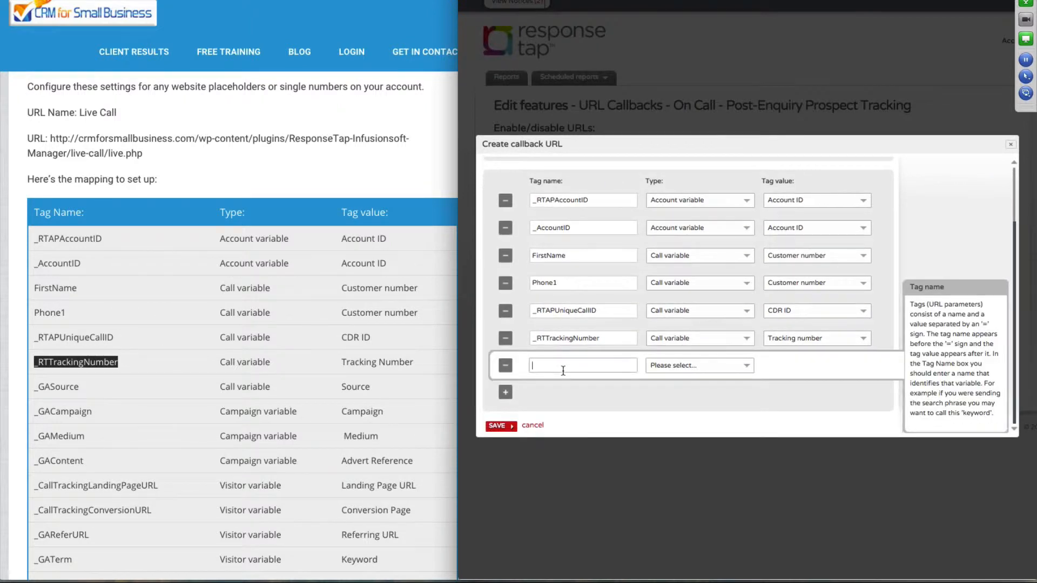
{"action": "double_click", "coordinate": [64, 387]}
{"action": "key", "text": "ctrl+c"}
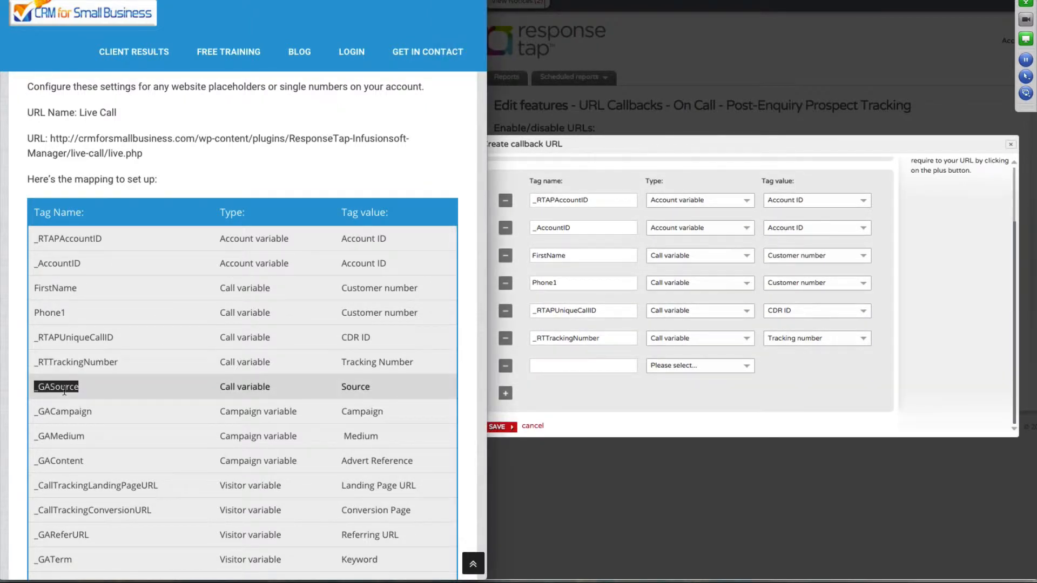
{"action": "left_click", "coordinate": [557, 367]}
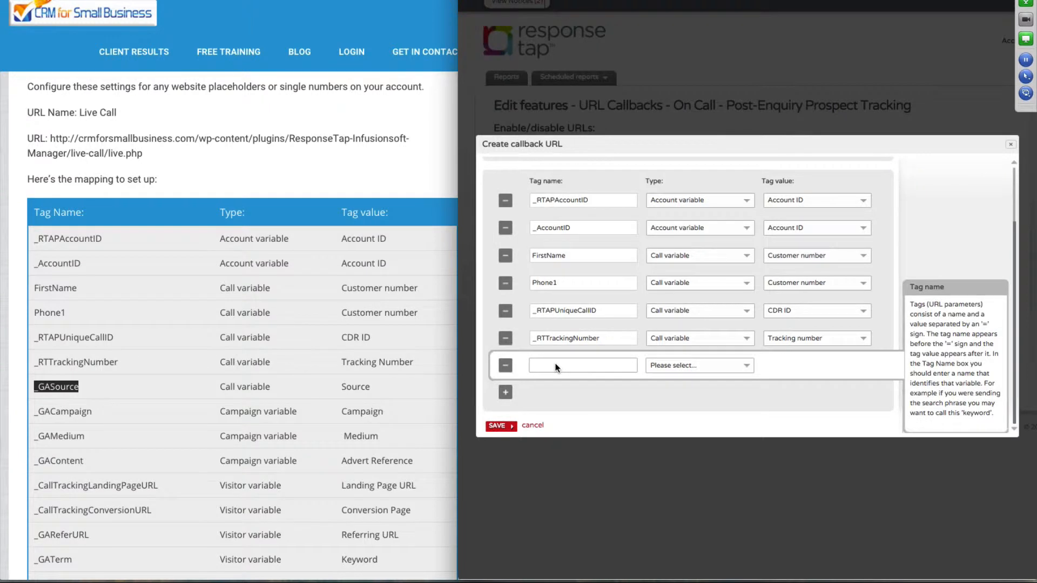
{"action": "key", "text": "ctrl+v"}
{"action": "key", "text": "Tab"}
{"action": "left_click", "coordinate": [706, 372]}
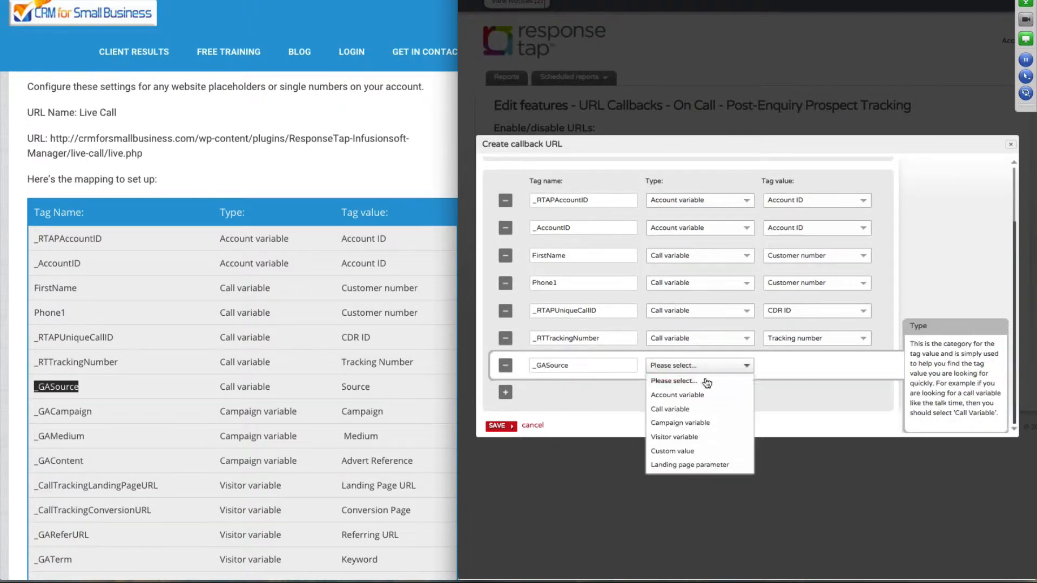
{"action": "left_click", "coordinate": [711, 411]}
{"action": "left_click", "coordinate": [835, 372]}
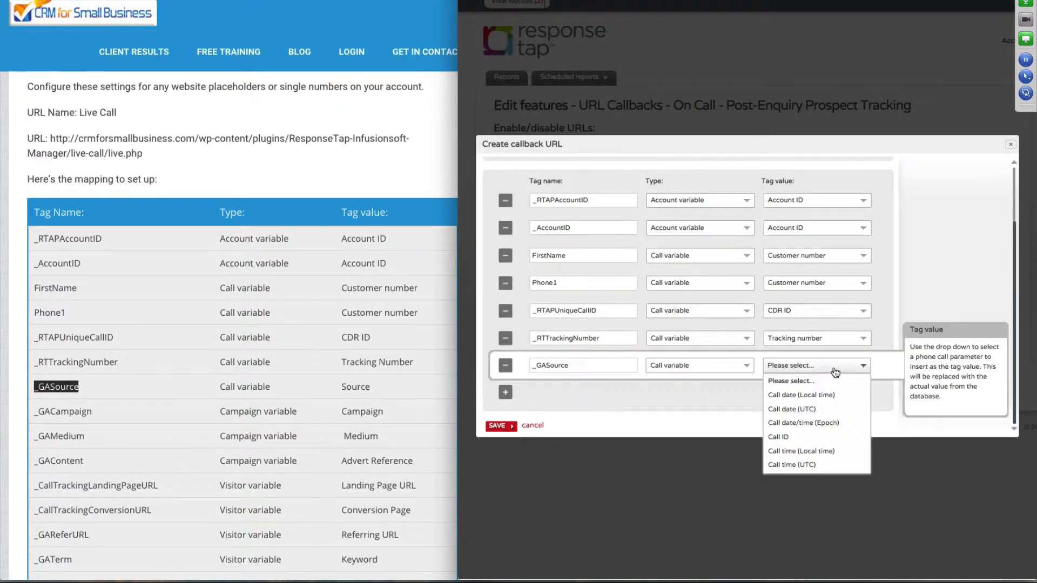
{"action": "scroll", "coordinate": [838, 448], "scroll_direction": "down", "scroll_amount": 3}
{"action": "scroll", "coordinate": [837, 448], "scroll_direction": "down", "scroll_amount": 3}
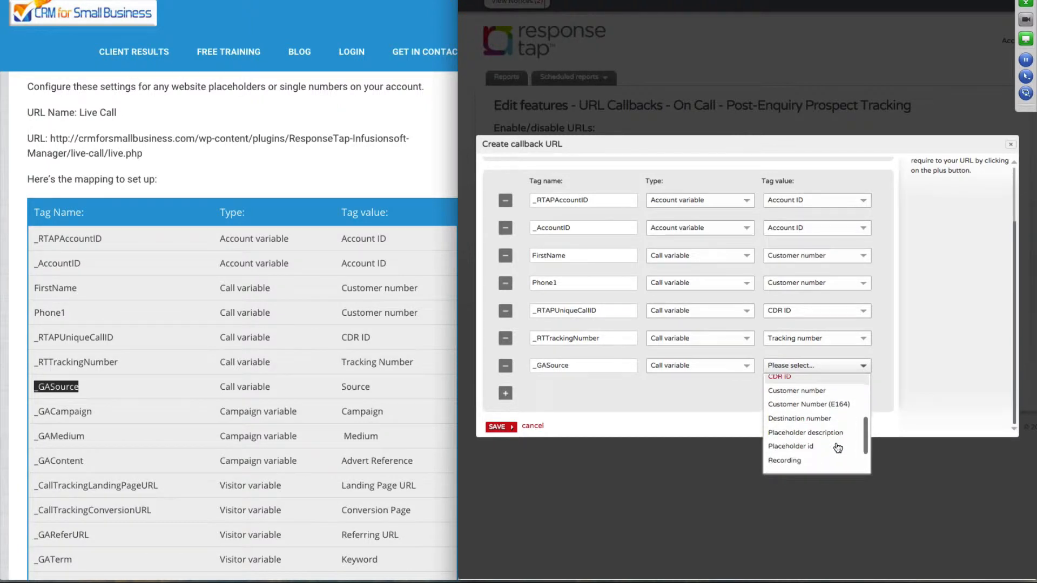
{"action": "scroll", "coordinate": [837, 448], "scroll_direction": "up", "scroll_amount": 3}
{"action": "scroll", "coordinate": [837, 447], "scroll_direction": "down", "scroll_amount": 2}
{"action": "scroll", "coordinate": [838, 448], "scroll_direction": "down", "scroll_amount": 2}
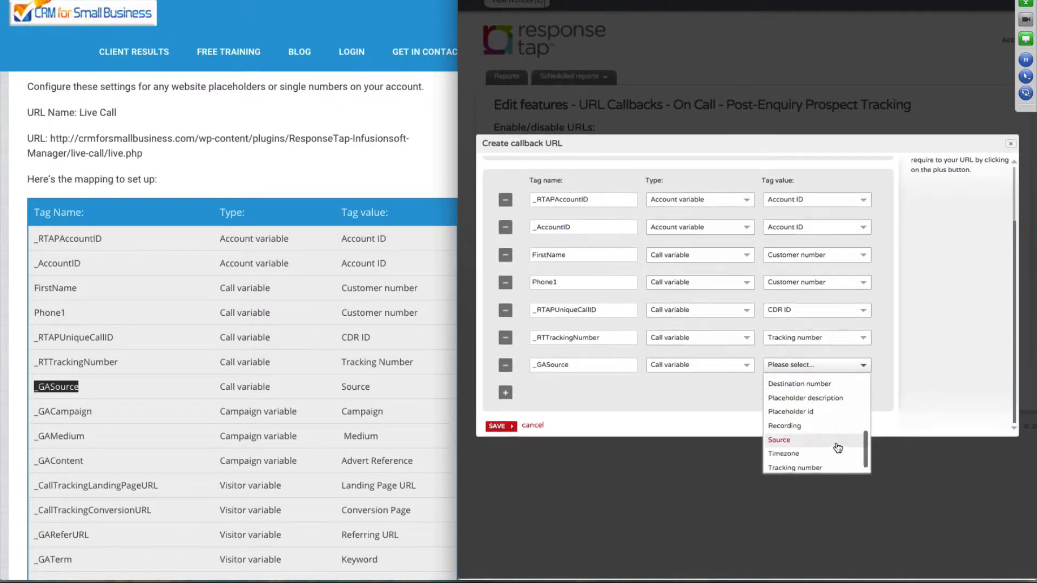
{"action": "left_click", "coordinate": [837, 445]}
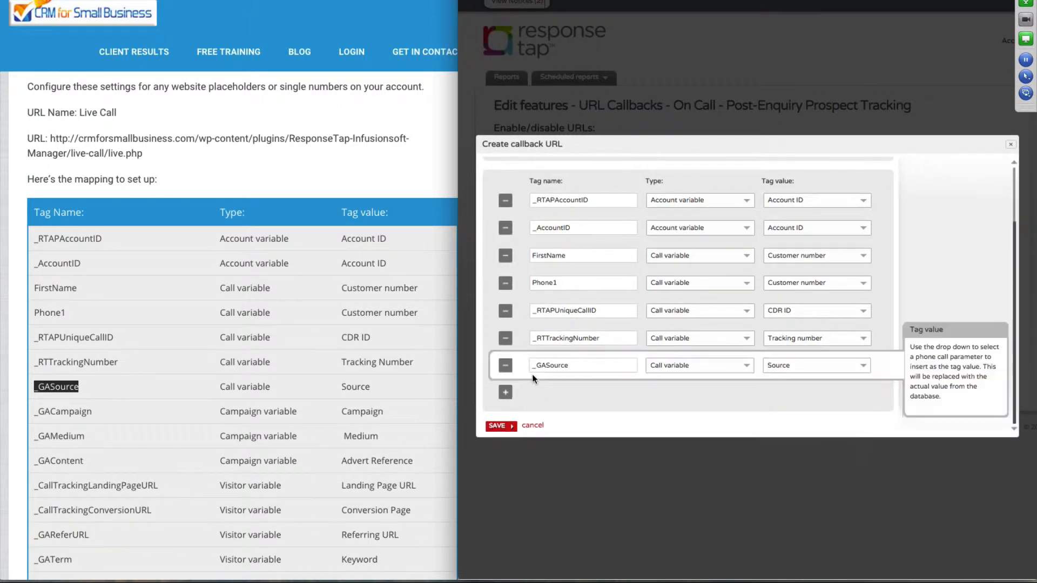
Step: Add an eighth tag named _GACampaign, copied from the mapping table, with type Campaign variable and value Campaign
{"action": "left_click", "coordinate": [505, 393]}
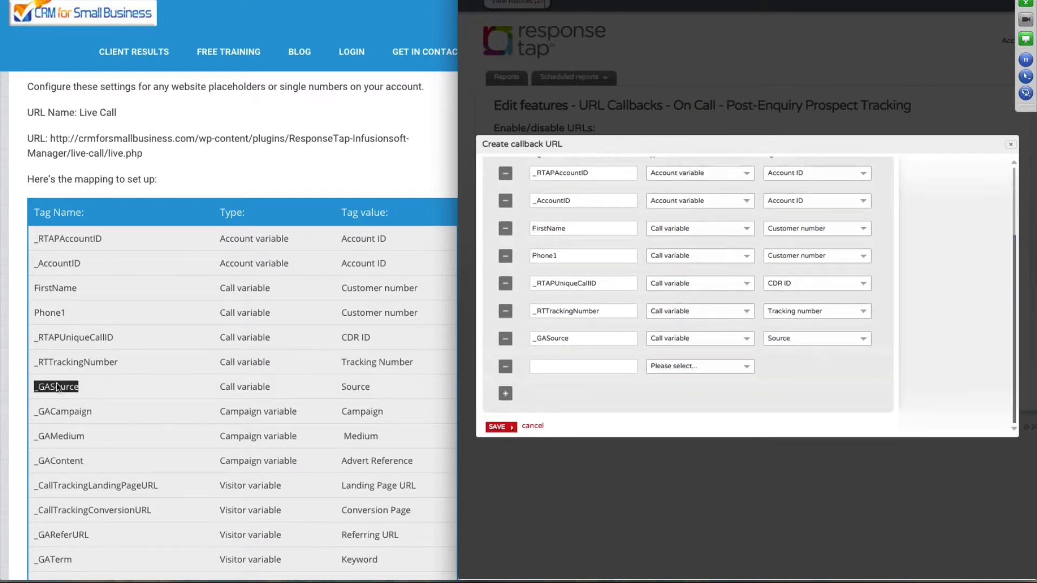
{"action": "double_click", "coordinate": [65, 411]}
{"action": "key", "text": "ctrl+c"}
{"action": "left_click", "coordinate": [583, 367]}
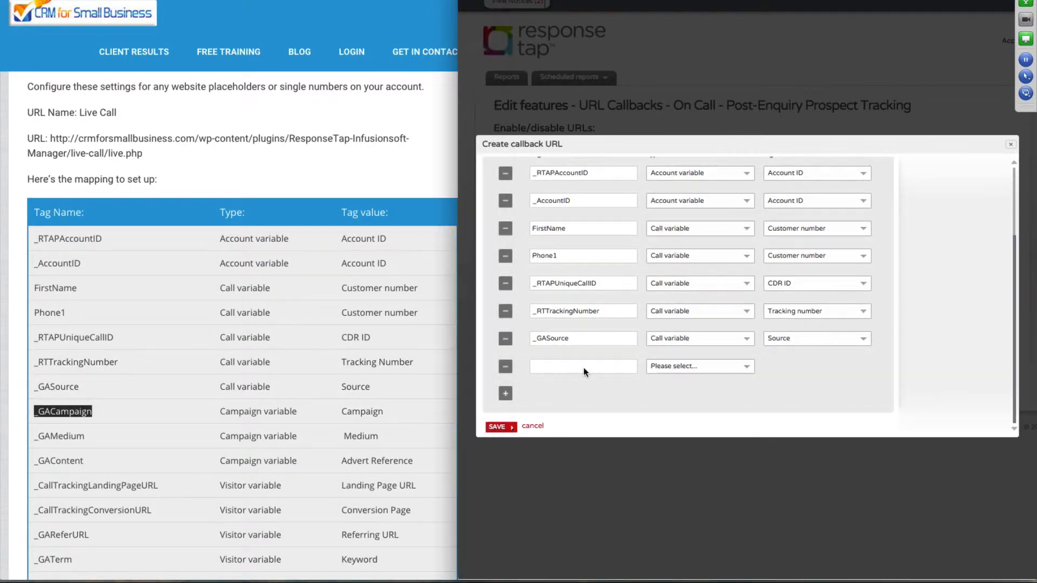
{"action": "key", "text": "ctrl+v"}
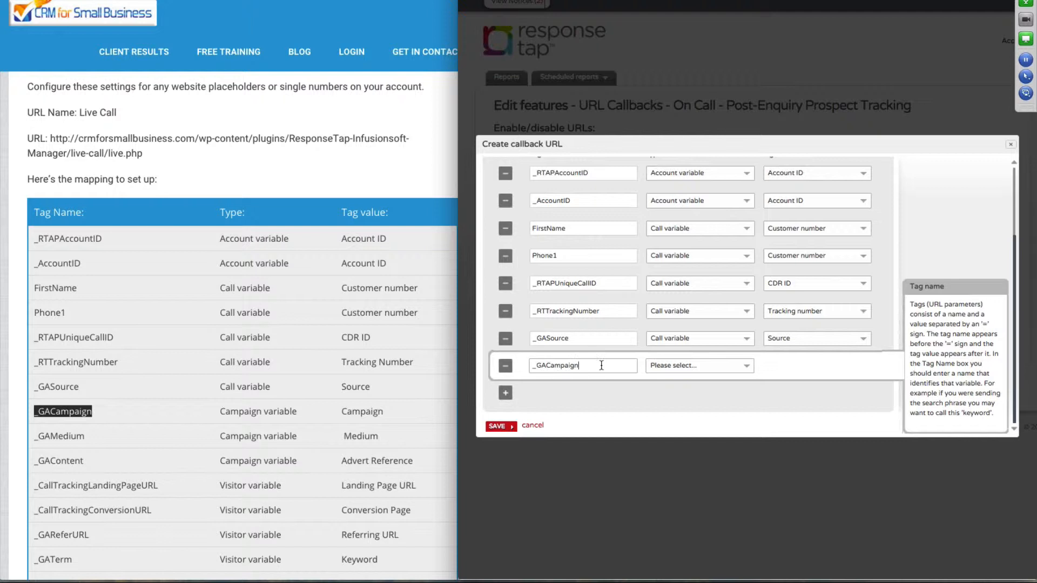
{"action": "left_click", "coordinate": [717, 366]}
{"action": "scroll", "coordinate": [722, 395], "scroll_direction": "down", "scroll_amount": 3}
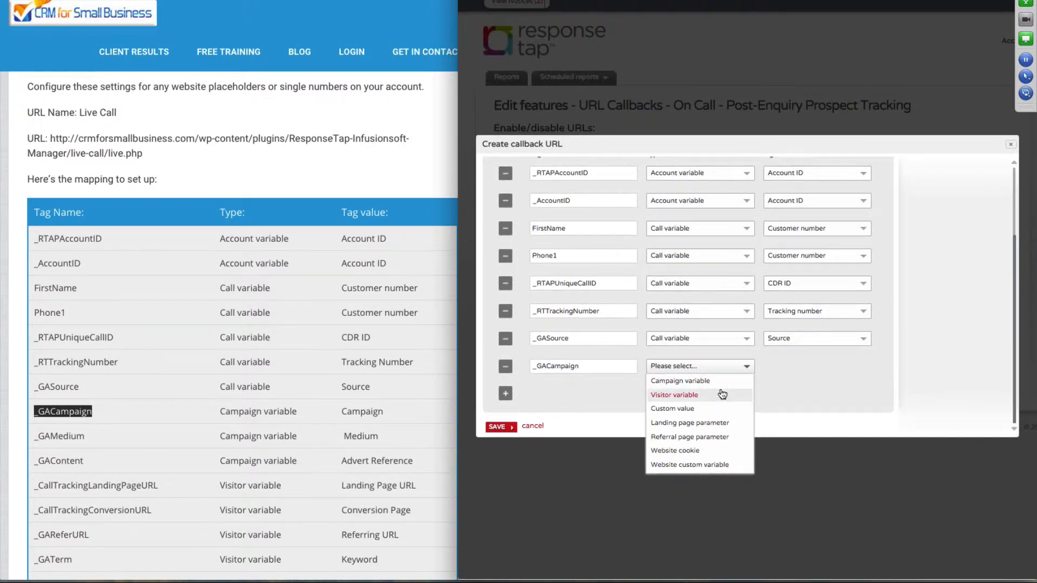
{"action": "scroll", "coordinate": [724, 416], "scroll_direction": "up", "scroll_amount": 2}
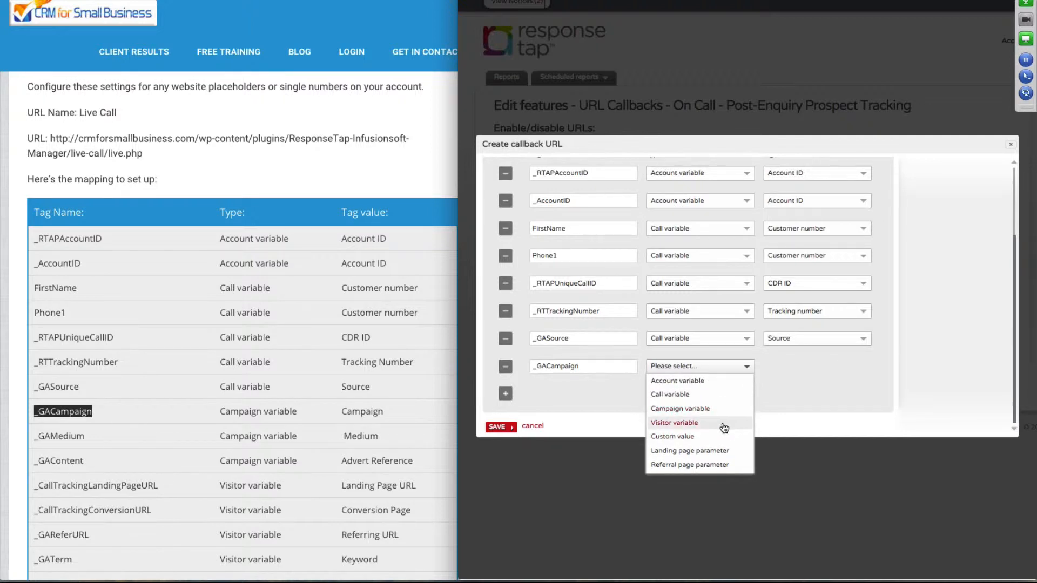
{"action": "scroll", "coordinate": [727, 431], "scroll_direction": "up", "scroll_amount": 1}
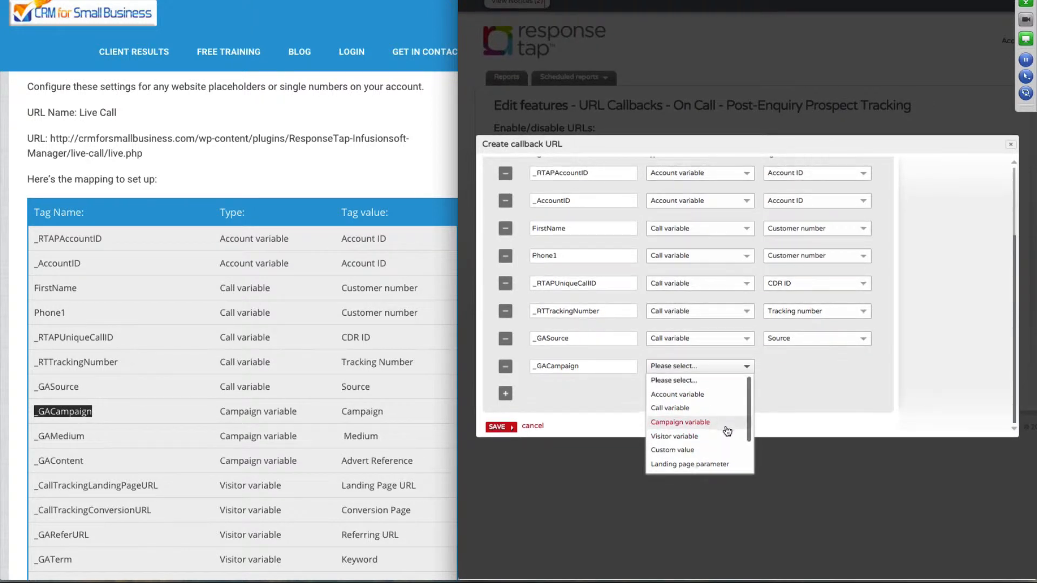
{"action": "scroll", "coordinate": [727, 431], "scroll_direction": "down", "scroll_amount": 3}
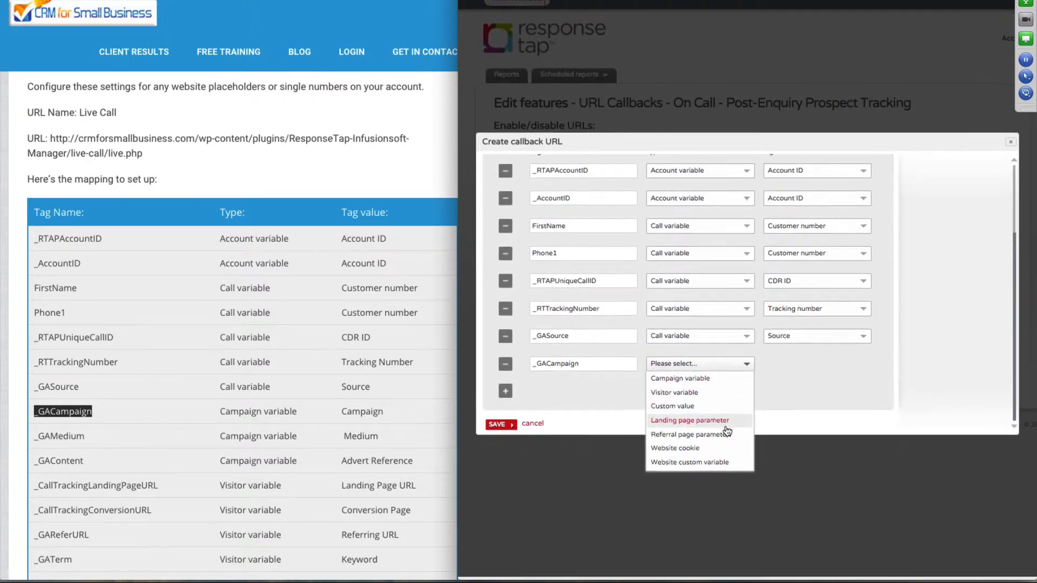
{"action": "scroll", "coordinate": [727, 430], "scroll_direction": "up", "scroll_amount": 3}
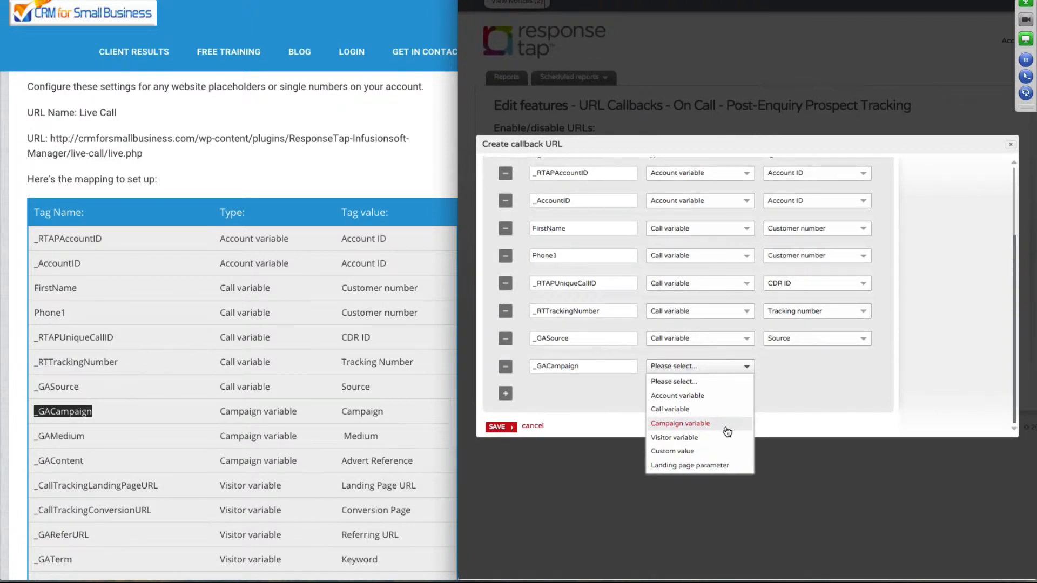
{"action": "left_click", "coordinate": [727, 431]}
{"action": "left_click", "coordinate": [834, 366]}
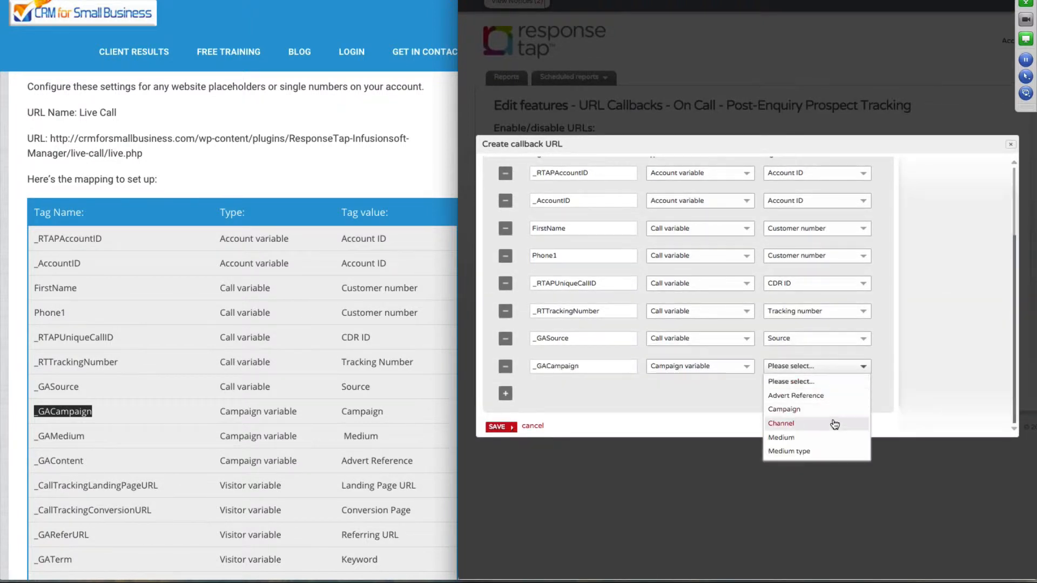
{"action": "left_click", "coordinate": [831, 409]}
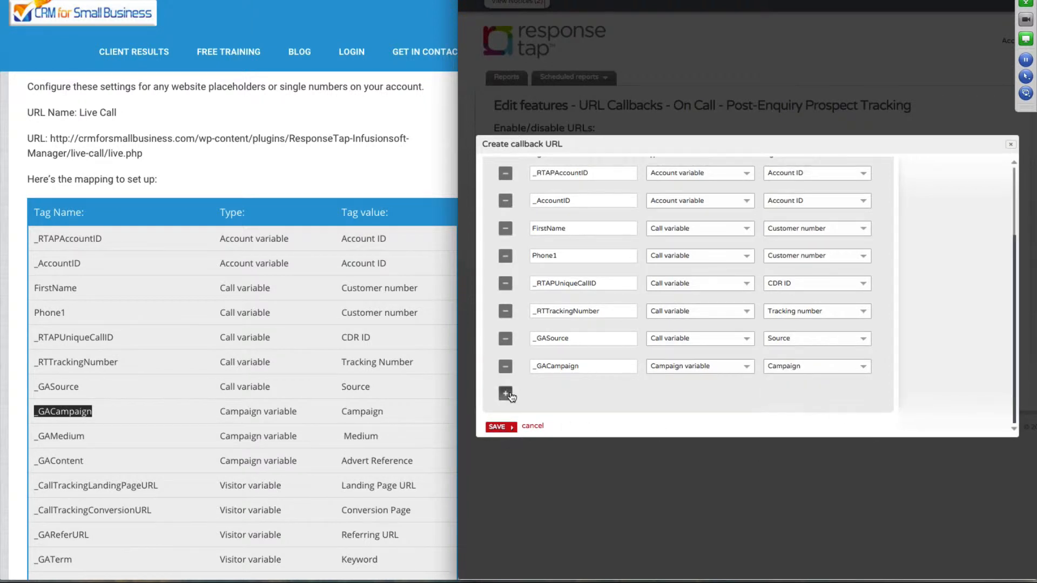
Step: Add a ninth tag named _GAMedium, copied from the mapping table, with type Campaign variable and value Medium
{"action": "left_click", "coordinate": [509, 396]}
{"action": "left_click", "coordinate": [572, 366]}
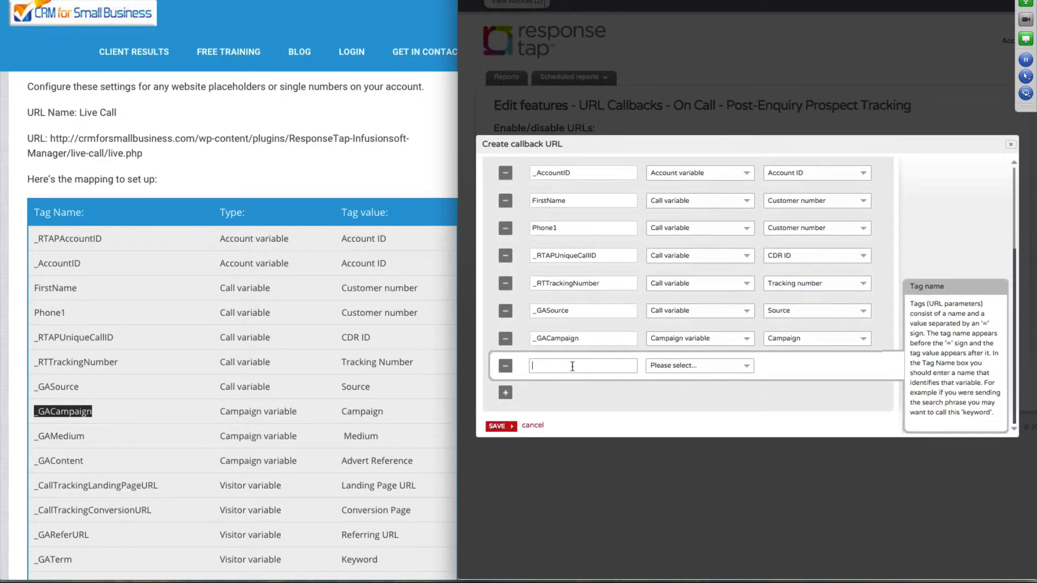
{"action": "double_click", "coordinate": [54, 436]}
{"action": "key", "text": "ctrl+c"}
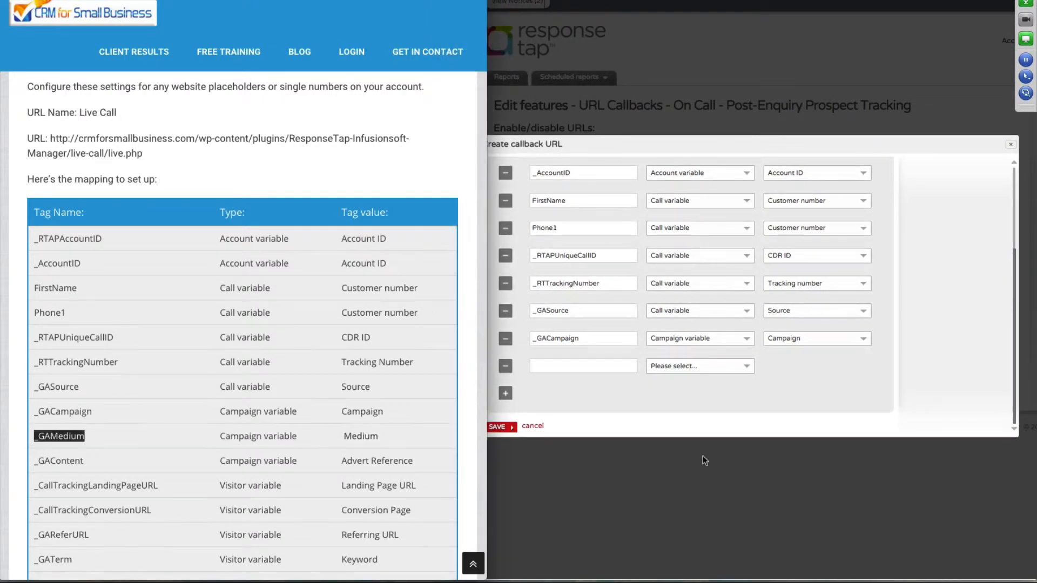
{"action": "left_click", "coordinate": [586, 364]}
{"action": "key", "text": "ctrl+v"}
{"action": "left_click", "coordinate": [708, 359]}
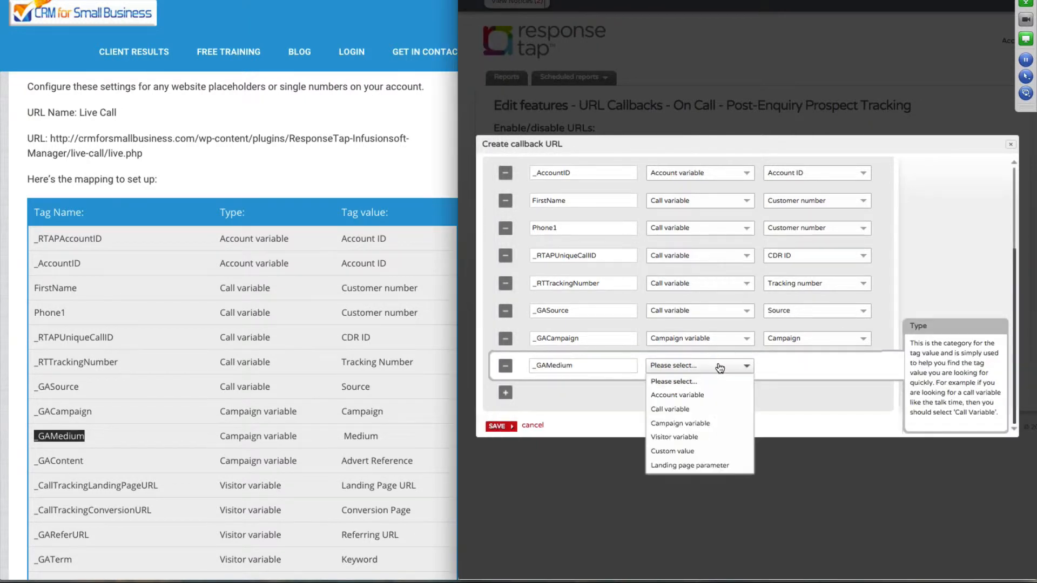
{"action": "left_click", "coordinate": [721, 425]}
{"action": "left_click", "coordinate": [798, 370]}
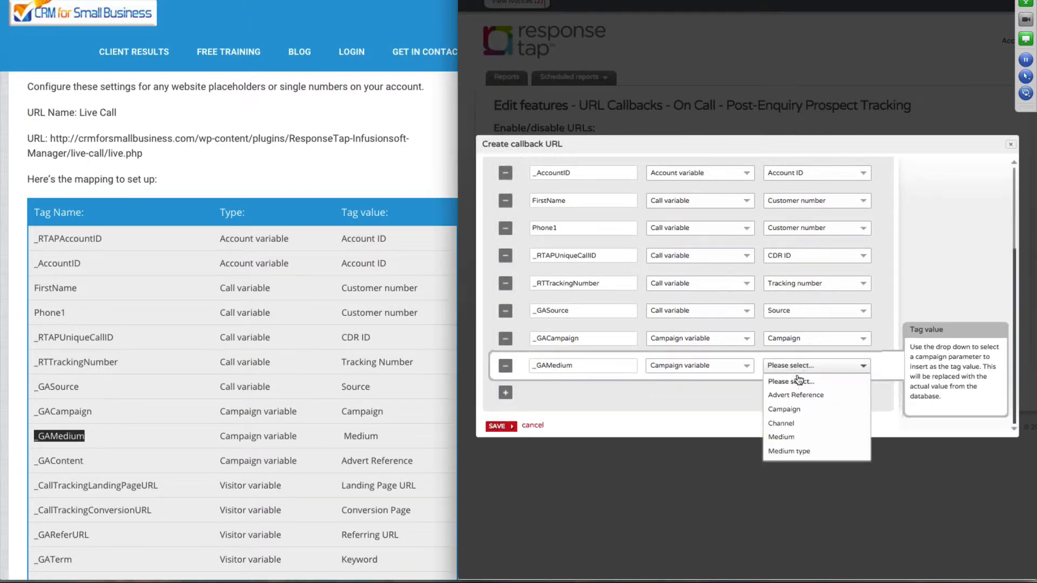
{"action": "left_click", "coordinate": [803, 434]}
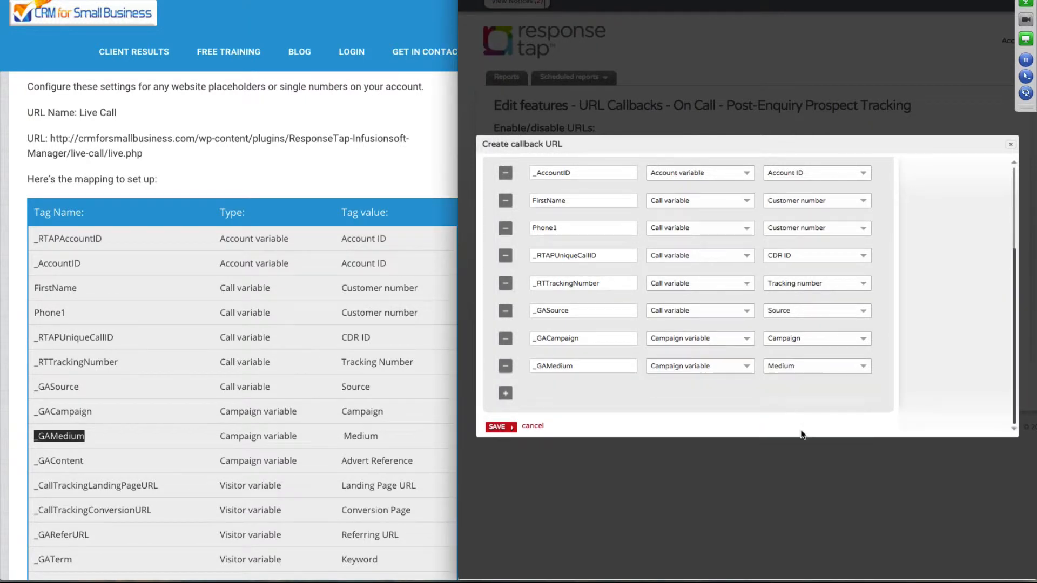
Step: Add a tenth tag named _GAContent, copied from the mapping table, with type Campaign variable and value Advert Reference
{"action": "left_click", "coordinate": [506, 394]}
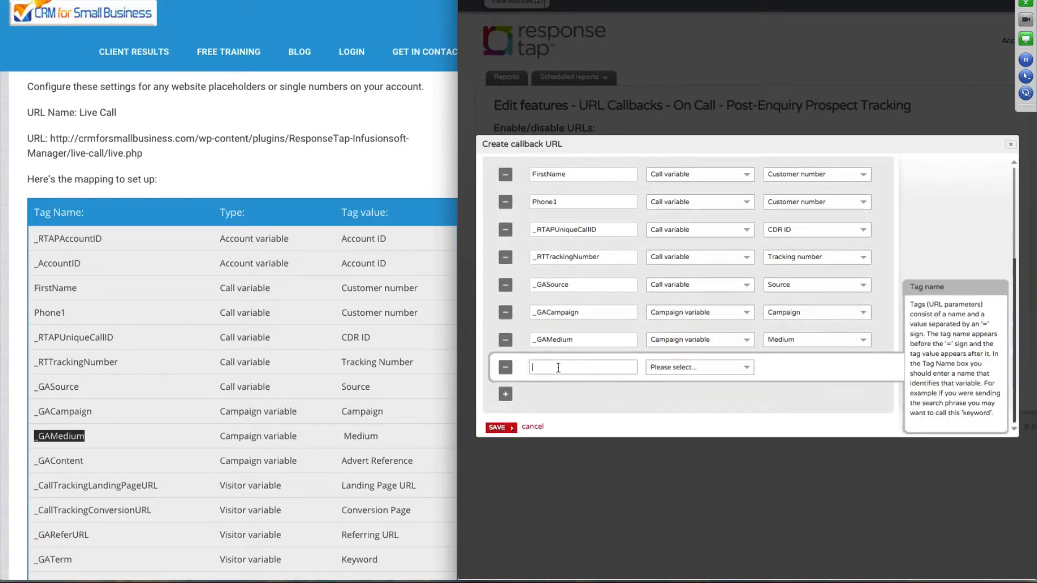
{"action": "double_click", "coordinate": [60, 461]}
{"action": "key", "text": "ctrl+c"}
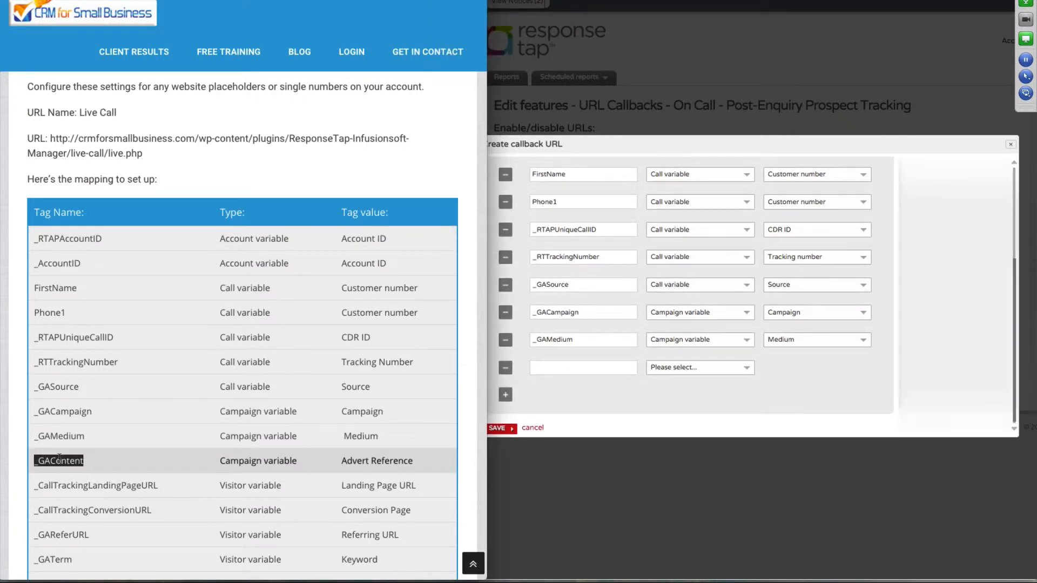
{"action": "left_click", "coordinate": [558, 367]}
{"action": "key", "text": "ctrl+v"}
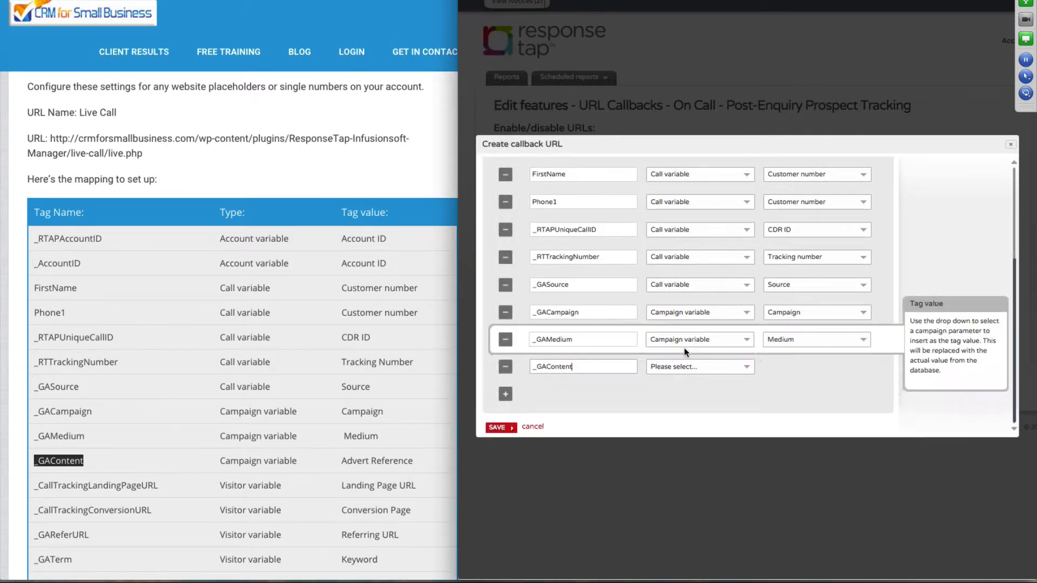
{"action": "left_click", "coordinate": [731, 372]}
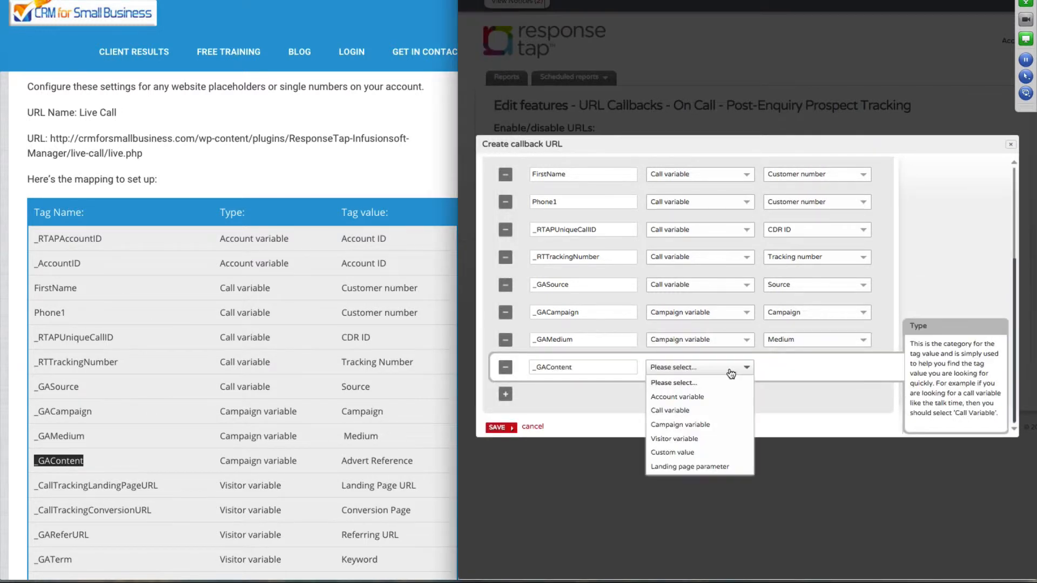
{"action": "left_click", "coordinate": [736, 425]}
{"action": "left_click", "coordinate": [792, 374]}
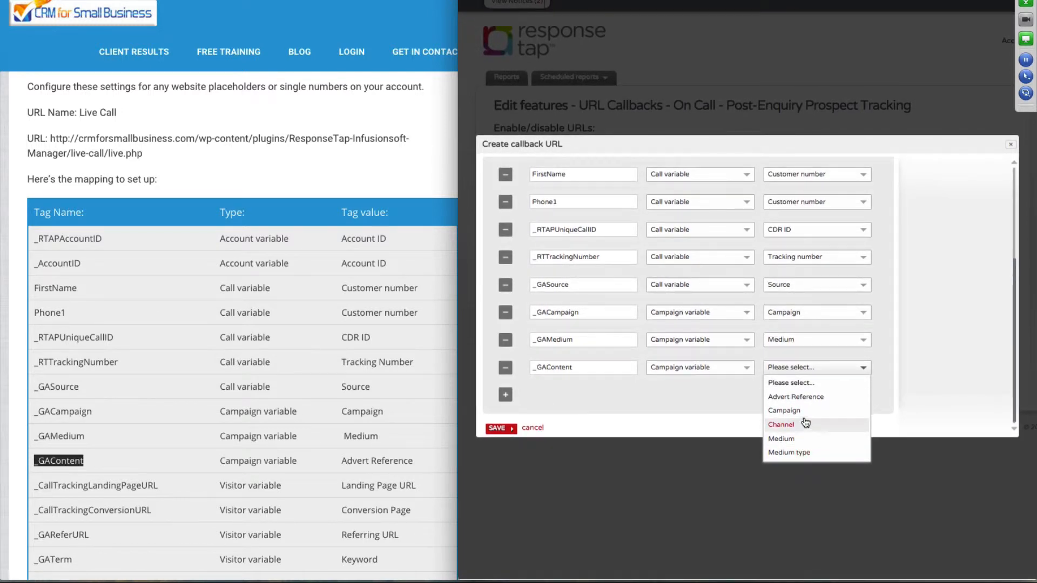
{"action": "left_click", "coordinate": [795, 396]}
Step: Add an eleventh tag named _CallTrackingLandingPageURL, copied from the mapping table, with type Visitor variable and value Landing page URL
{"action": "left_click", "coordinate": [505, 395]}
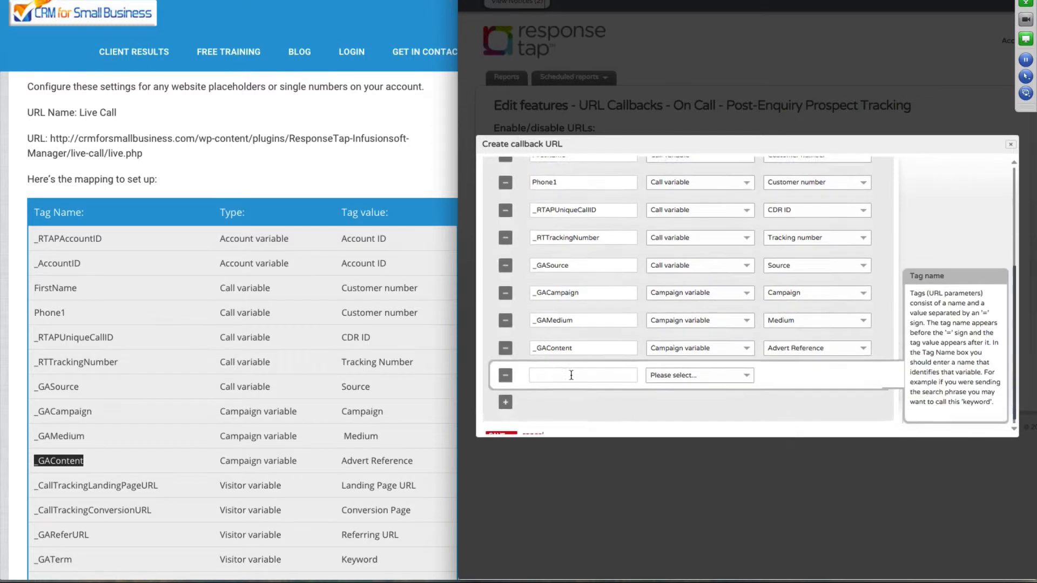
{"action": "scroll", "coordinate": [62, 441], "scroll_direction": "down", "scroll_amount": 3}
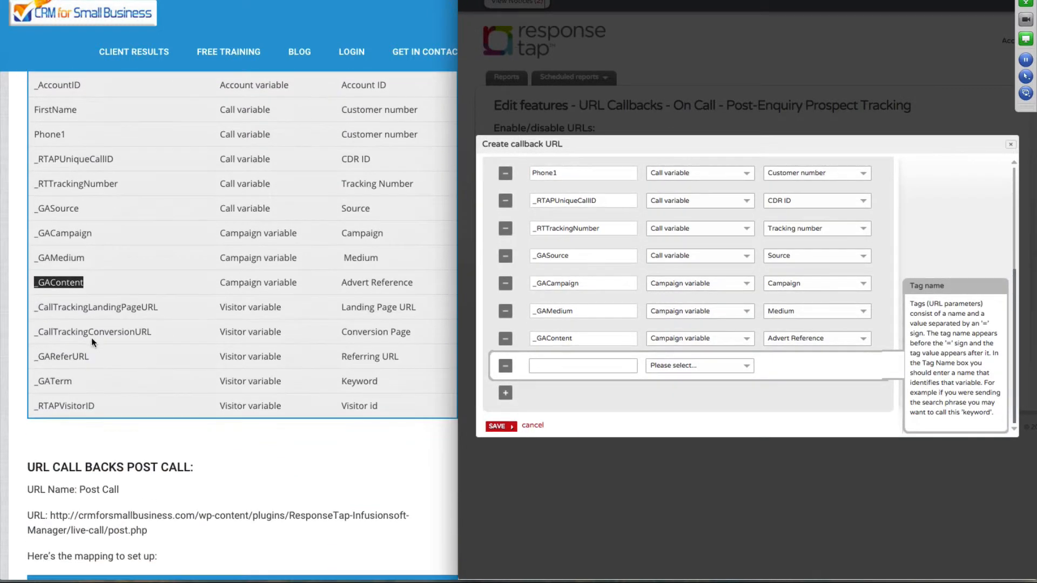
{"action": "double_click", "coordinate": [97, 307]}
{"action": "key", "text": "ctrl+c"}
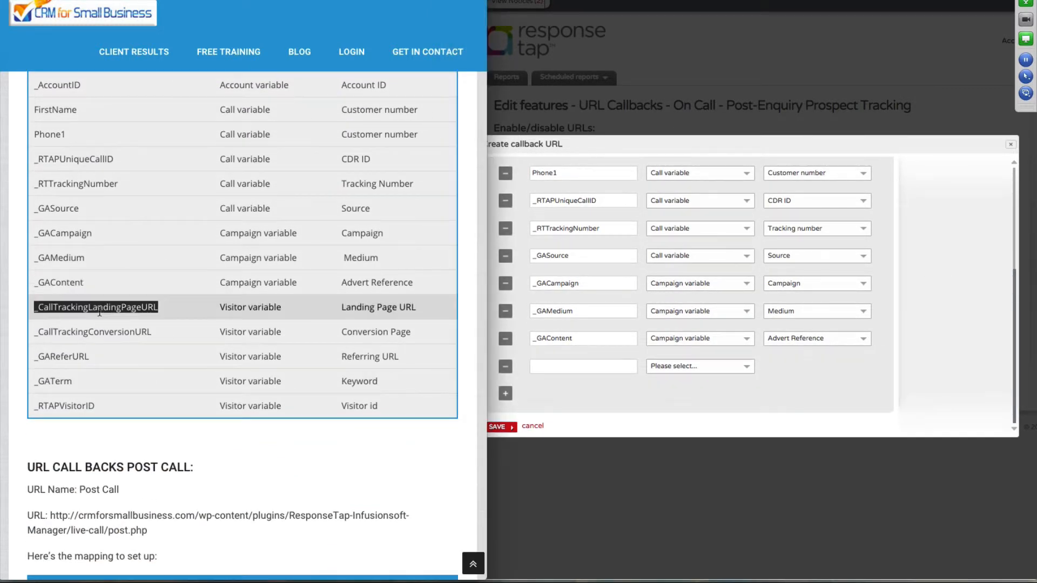
{"action": "left_click", "coordinate": [584, 366]}
{"action": "key", "text": "ctrl+v"}
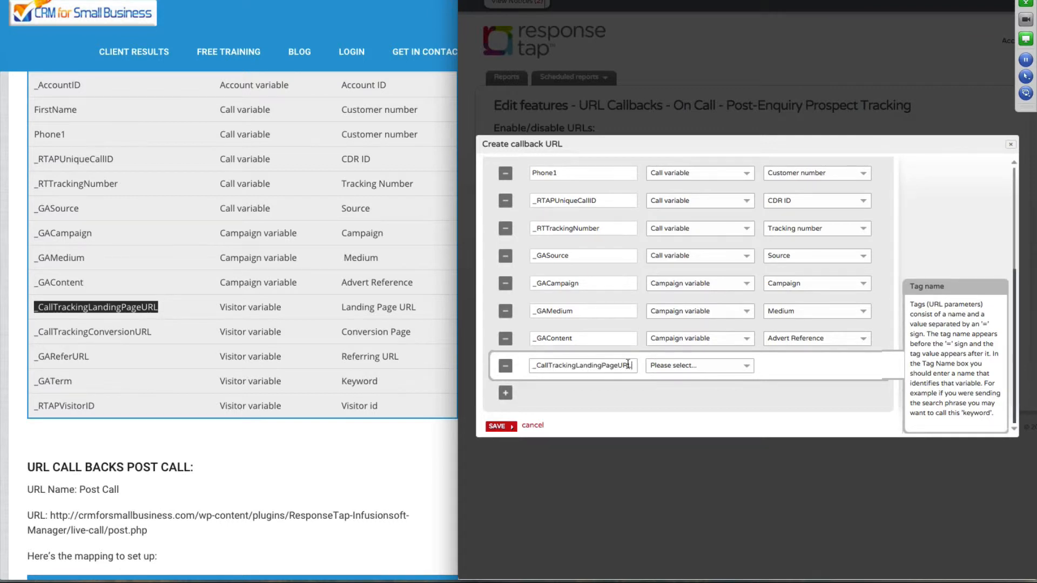
{"action": "left_click", "coordinate": [713, 371]}
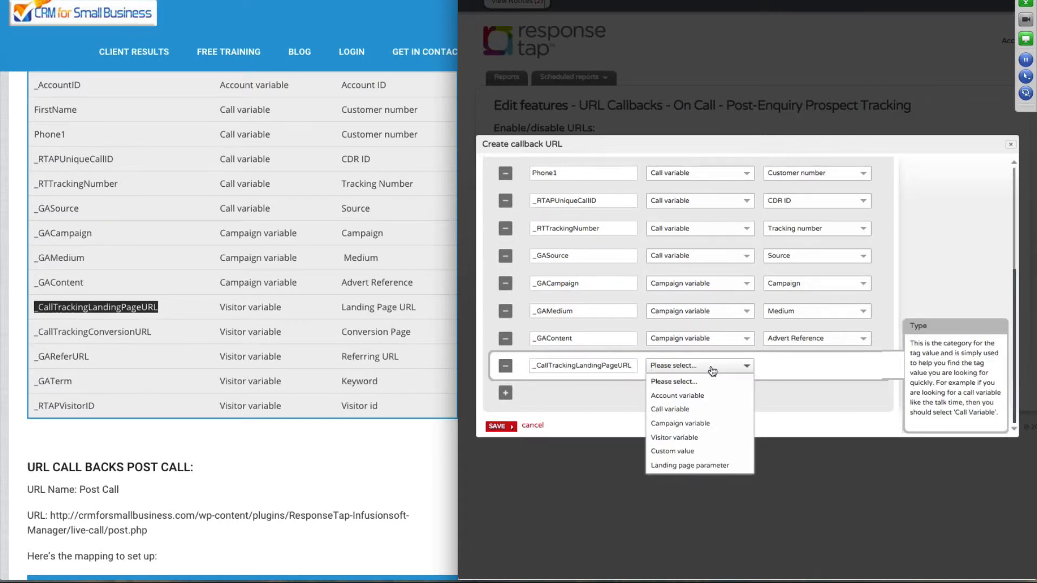
{"action": "left_click", "coordinate": [721, 439]}
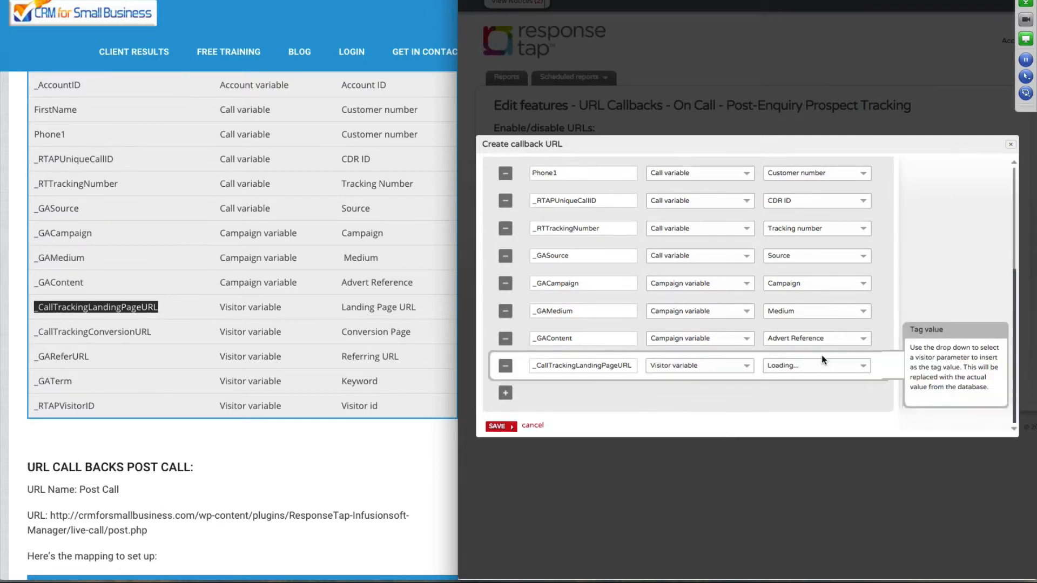
{"action": "left_click", "coordinate": [824, 367]}
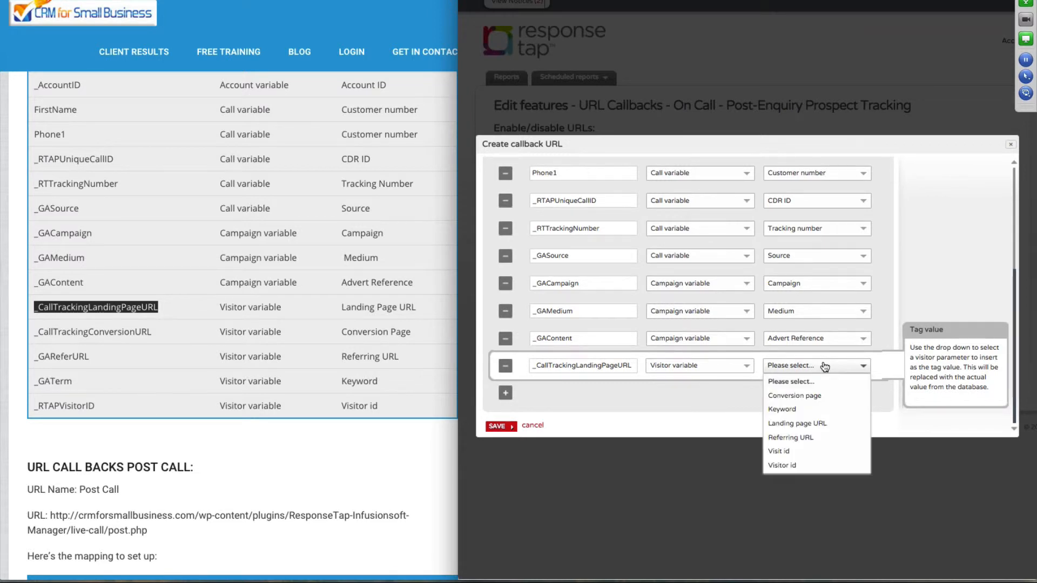
{"action": "left_click", "coordinate": [840, 425]}
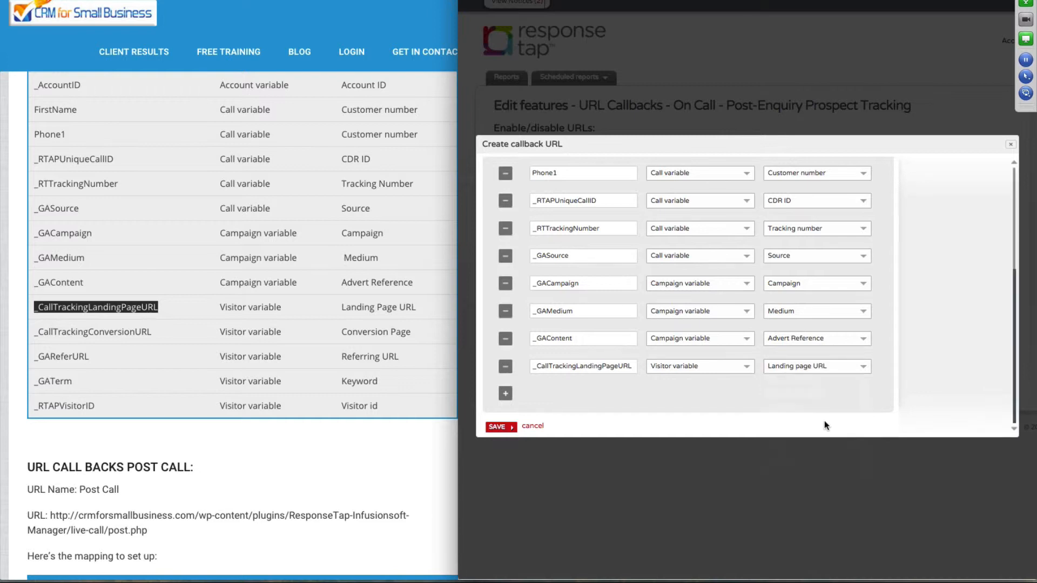
Step: Add a twelfth tag named _CallTrackingConversionURL, copied from the mapping table, with type Visitor variable and value Conversion page
{"action": "left_click", "coordinate": [506, 393]}
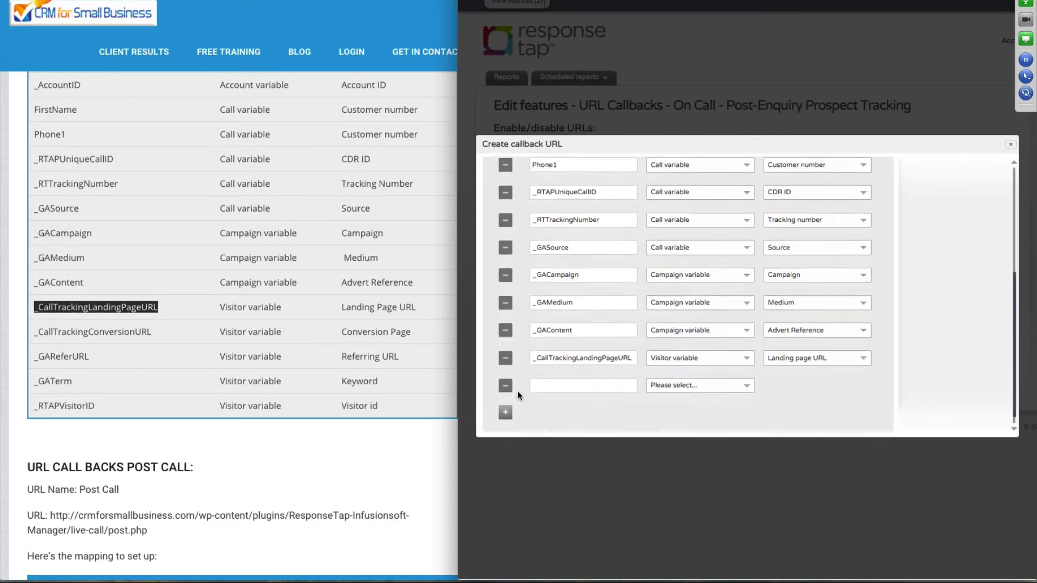
{"action": "left_click", "coordinate": [563, 367]}
{"action": "left_click", "coordinate": [92, 333]}
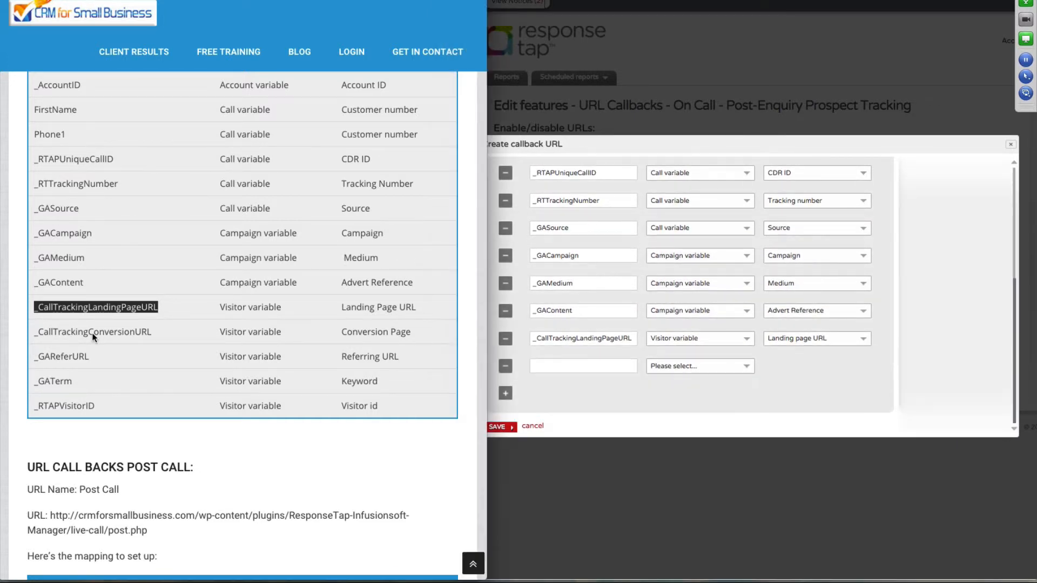
{"action": "double_click", "coordinate": [92, 333]}
{"action": "key", "text": "ctrl+c"}
{"action": "left_click", "coordinate": [600, 362]}
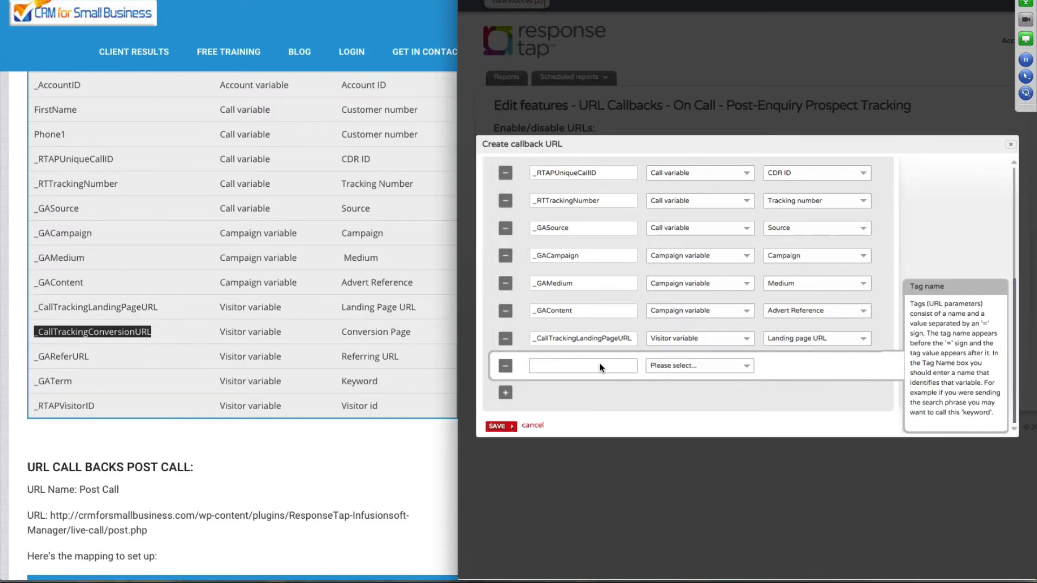
{"action": "key", "text": "ctrl+v"}
{"action": "left_click", "coordinate": [683, 367]}
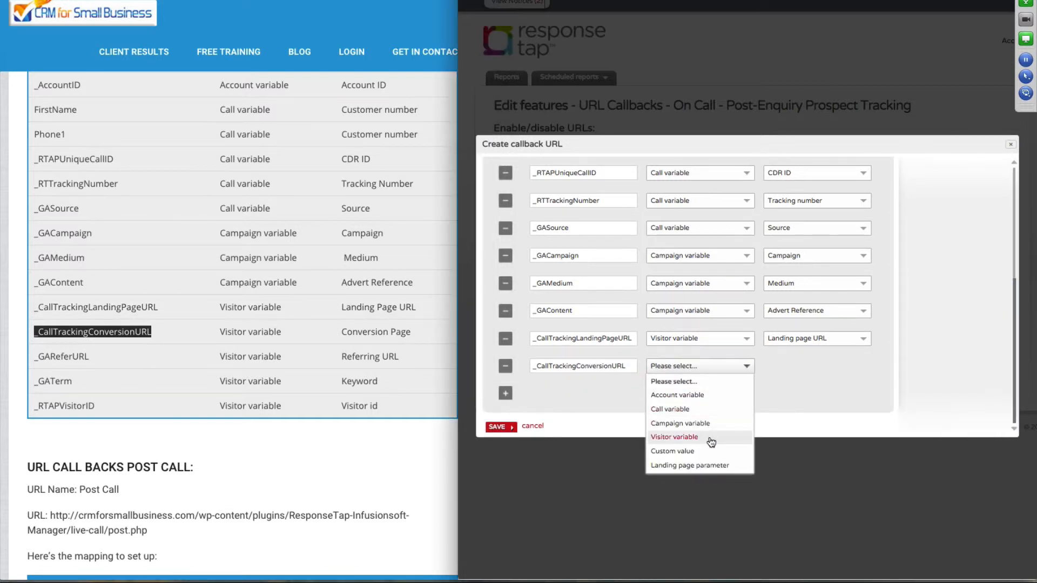
{"action": "left_click", "coordinate": [696, 439]}
{"action": "left_click", "coordinate": [801, 367]}
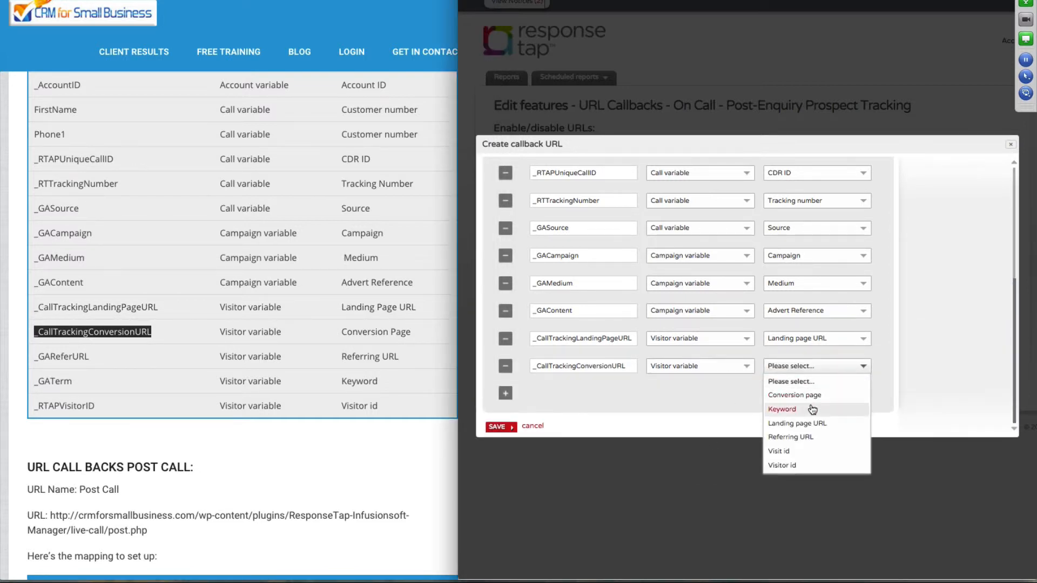
{"action": "scroll", "coordinate": [829, 450], "scroll_direction": "down", "scroll_amount": 1}
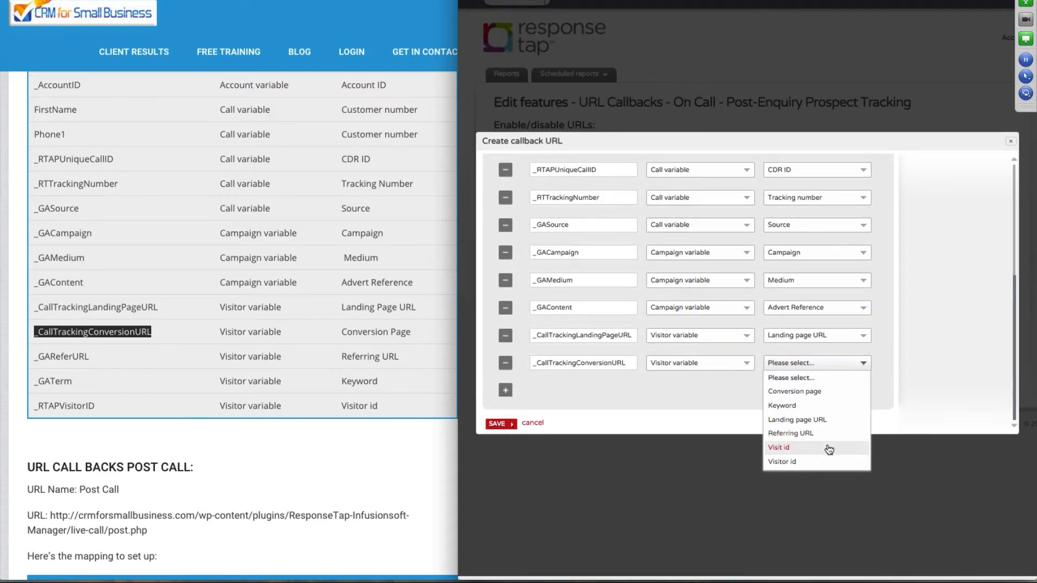
{"action": "scroll", "coordinate": [829, 450], "scroll_direction": "up", "scroll_amount": 1}
{"action": "left_click", "coordinate": [830, 394]}
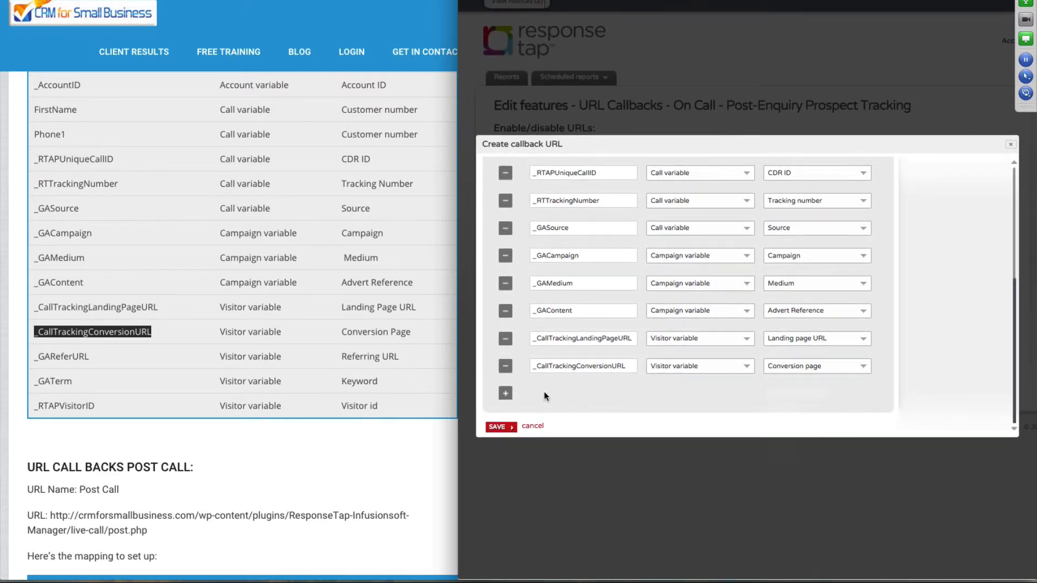
Step: Add a thirteenth tag named _GAReferURL, copied from the mapping table, with type Visitor variable and value Referring URL
{"action": "left_click", "coordinate": [505, 393]}
{"action": "left_click", "coordinate": [111, 357]}
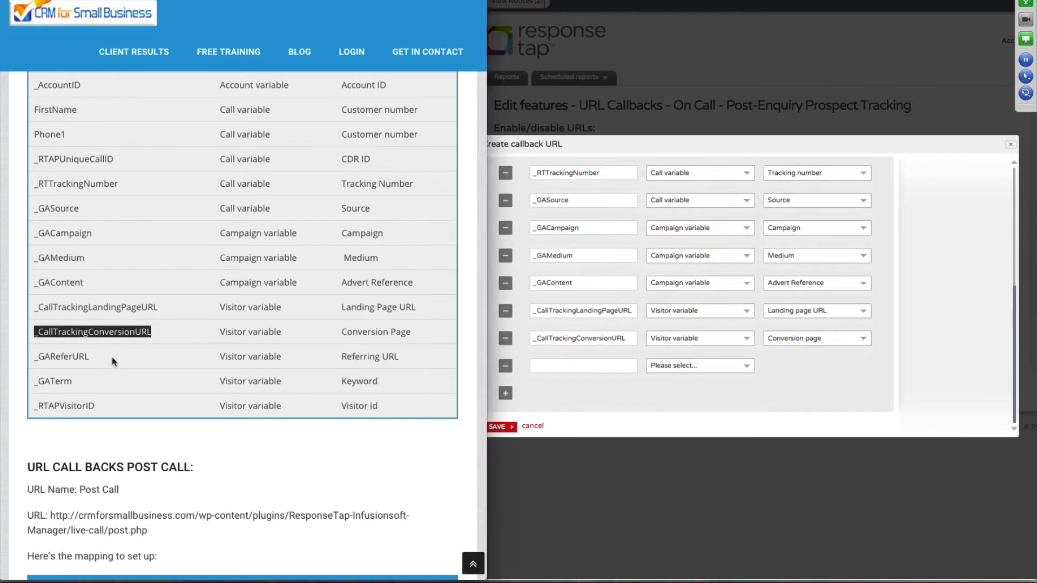
{"action": "double_click", "coordinate": [48, 357]}
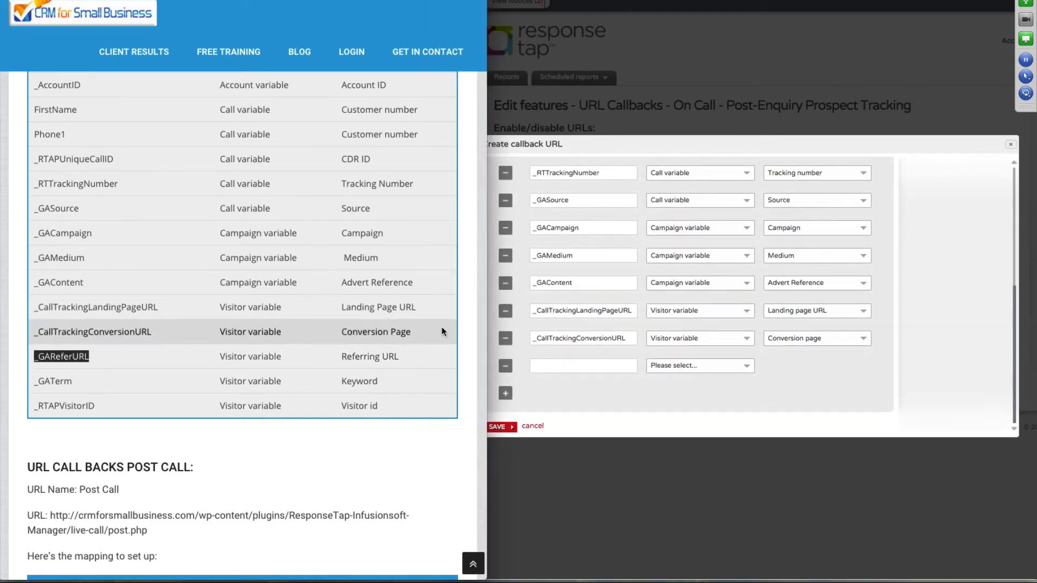
{"action": "left_click", "coordinate": [561, 361]}
{"action": "key", "text": "super+v"}
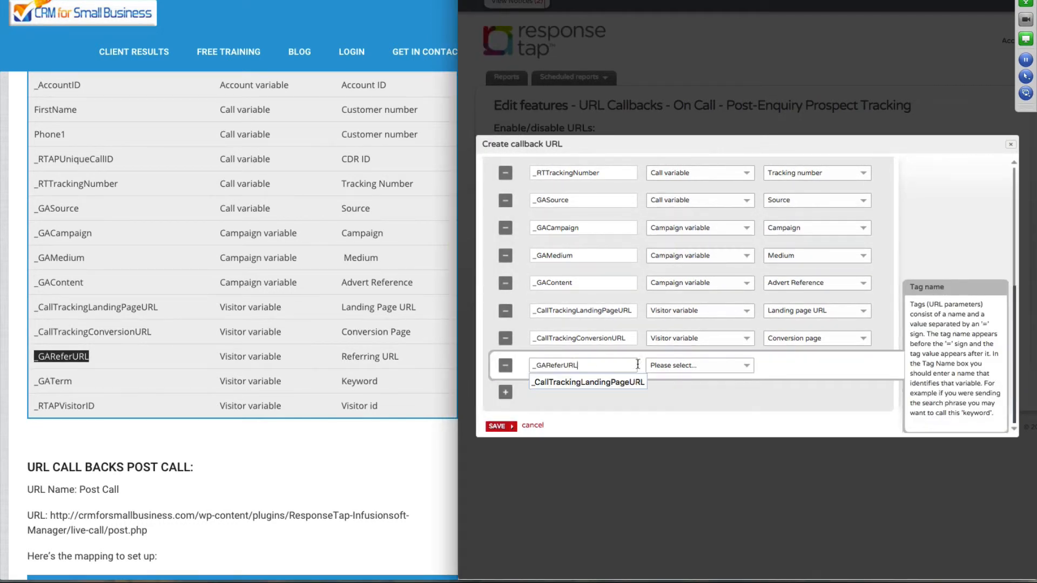
{"action": "left_click", "coordinate": [740, 366]}
{"action": "scroll", "coordinate": [735, 427], "scroll_direction": "down", "scroll_amount": 1}
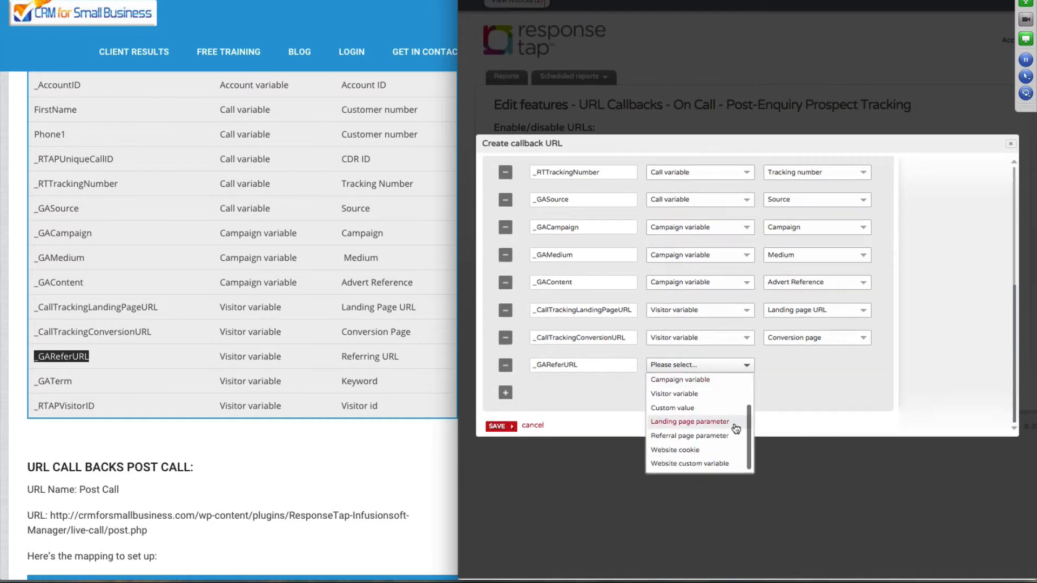
{"action": "scroll", "coordinate": [736, 428], "scroll_direction": "up", "scroll_amount": 3}
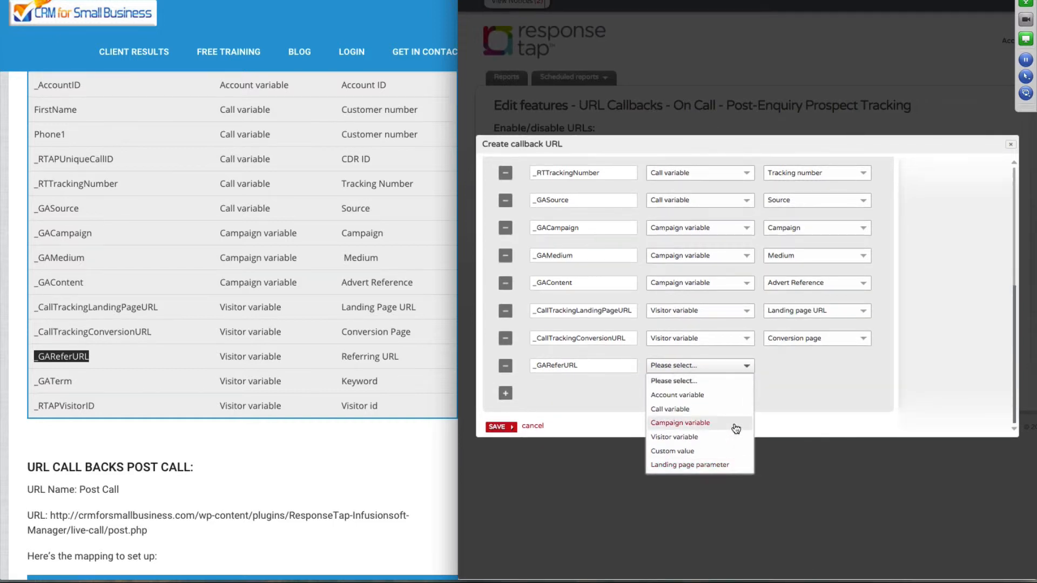
{"action": "scroll", "coordinate": [735, 427], "scroll_direction": "down", "scroll_amount": 2}
{"action": "left_click", "coordinate": [732, 406]}
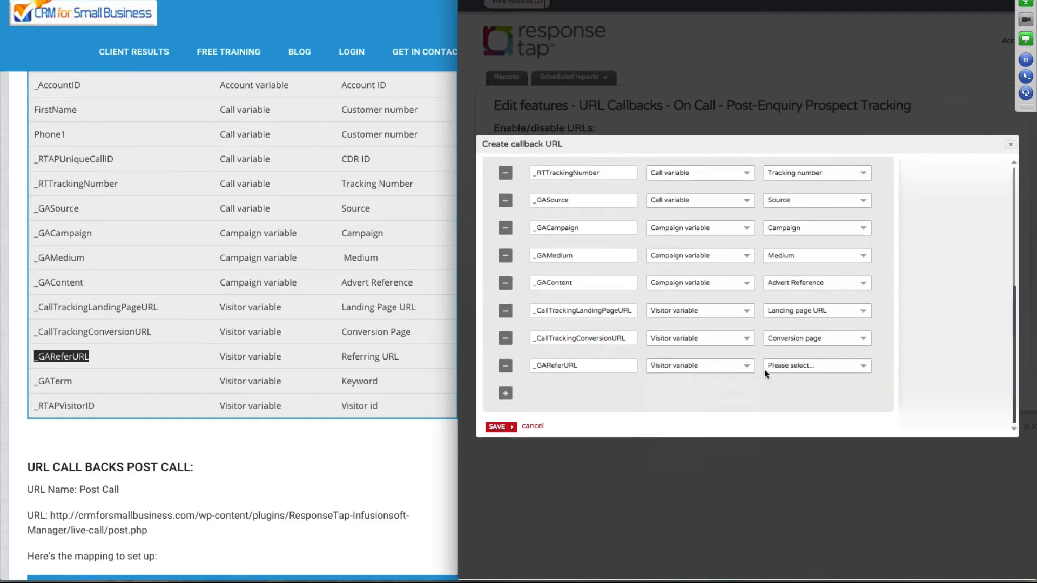
{"action": "left_click", "coordinate": [810, 367]}
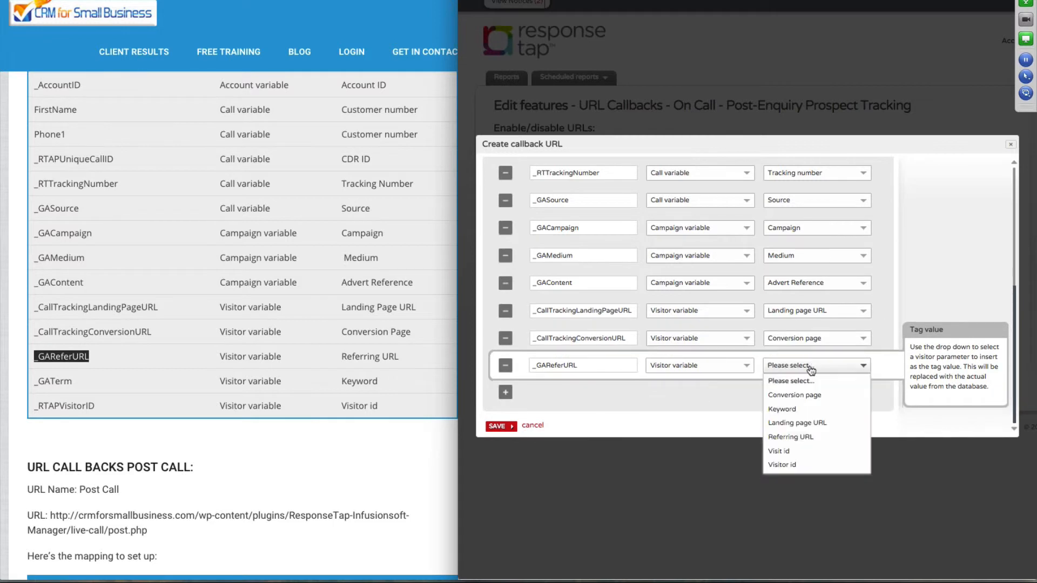
{"action": "left_click", "coordinate": [821, 442]}
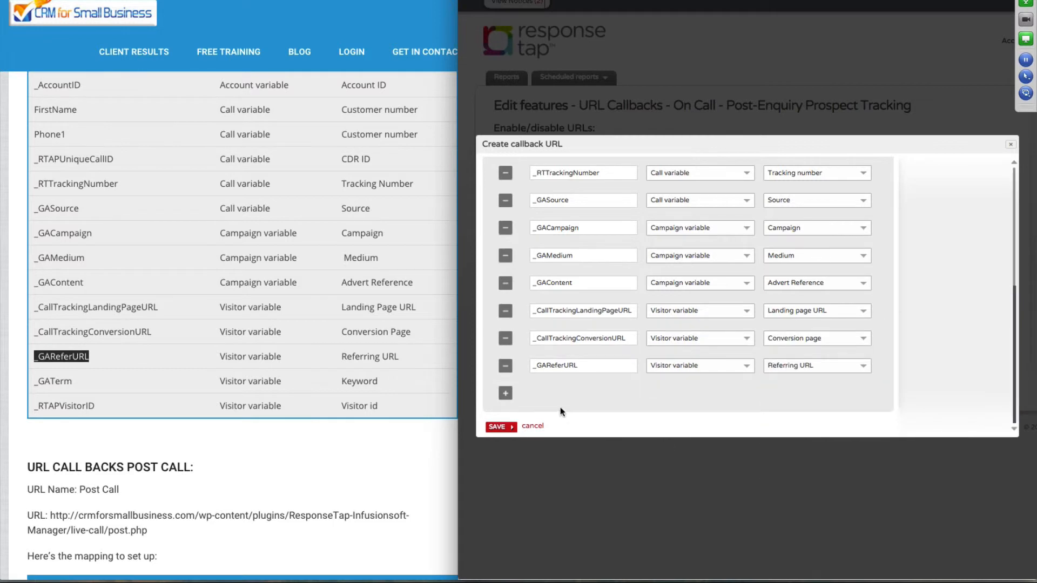
Step: Add a fourteenth tag named _GATerm, copied from the mapping table, with type Visitor variable and value Keyword
{"action": "left_click", "coordinate": [506, 393]}
{"action": "double_click", "coordinate": [125, 378]}
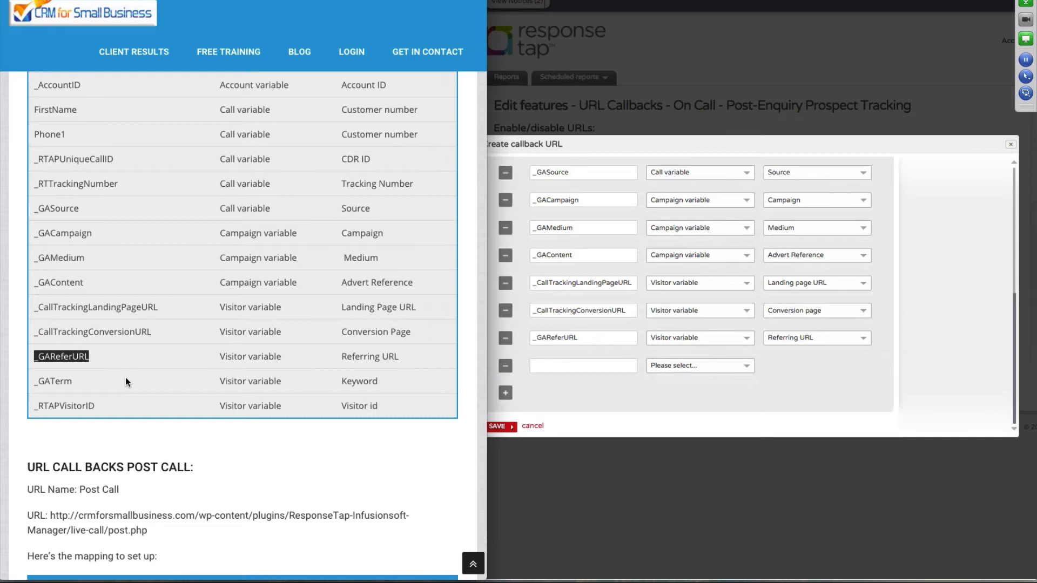
{"action": "double_click", "coordinate": [44, 381]}
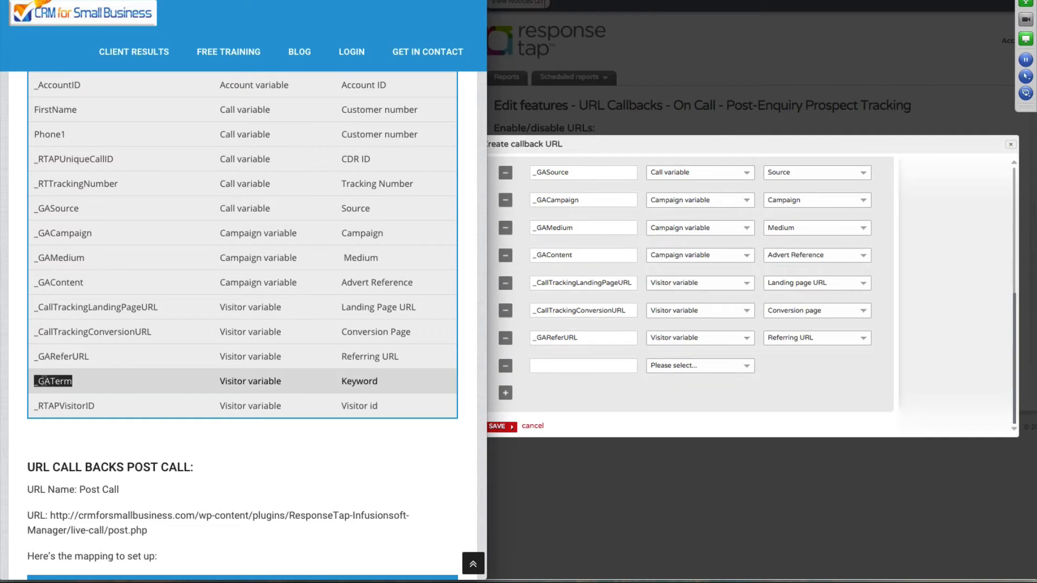
{"action": "left_click", "coordinate": [551, 363]}
{"action": "key", "text": "ctrl+v"}
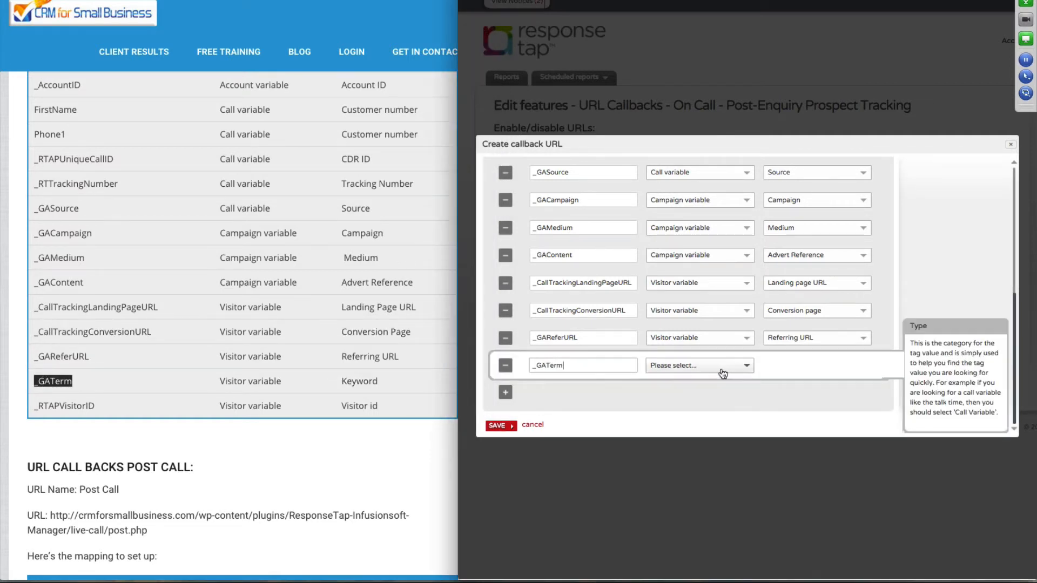
{"action": "left_click", "coordinate": [733, 372]}
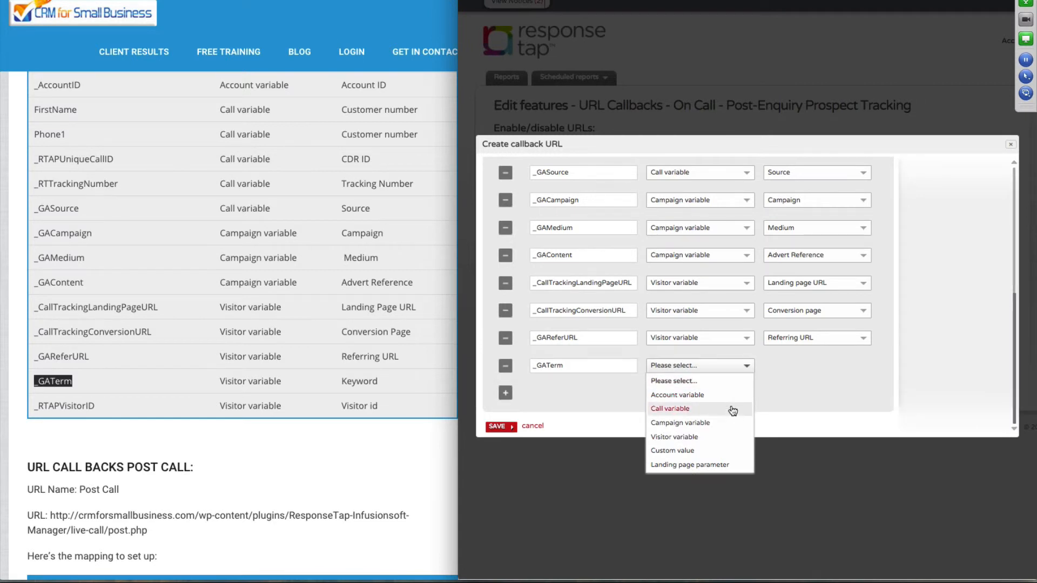
{"action": "left_click", "coordinate": [728, 439]}
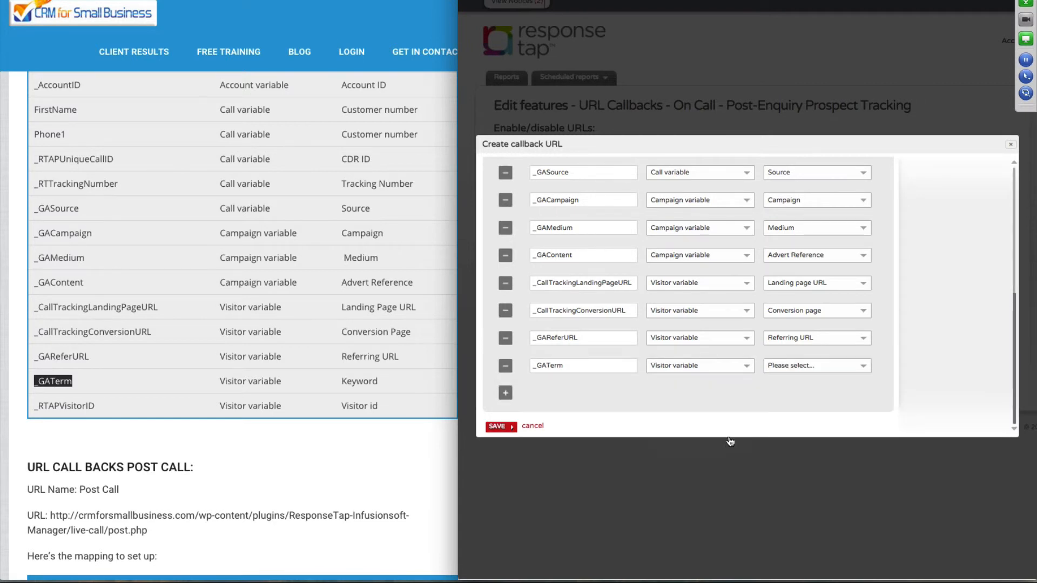
{"action": "left_click", "coordinate": [805, 365]}
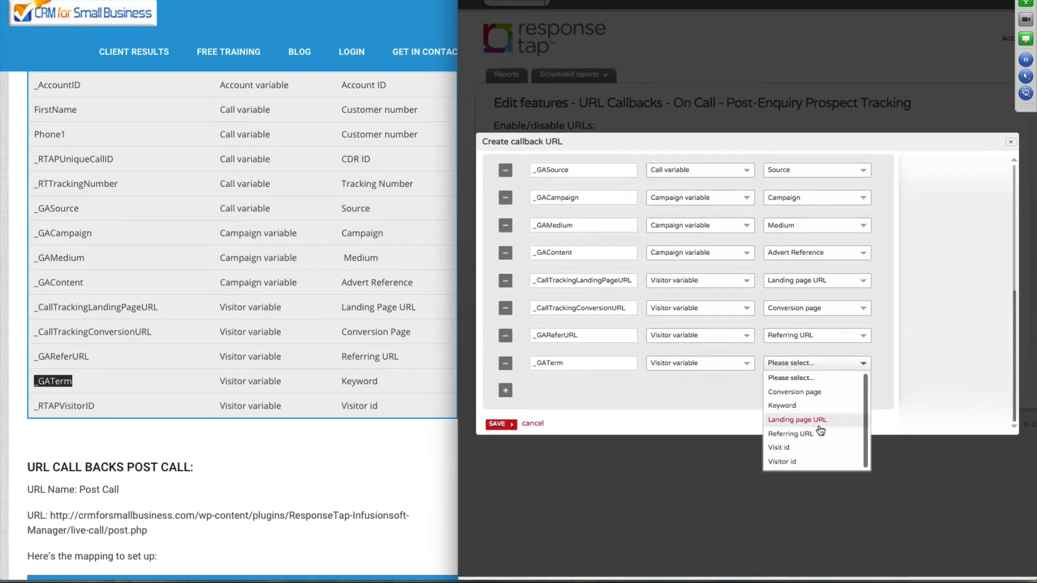
{"action": "left_click", "coordinate": [818, 408]}
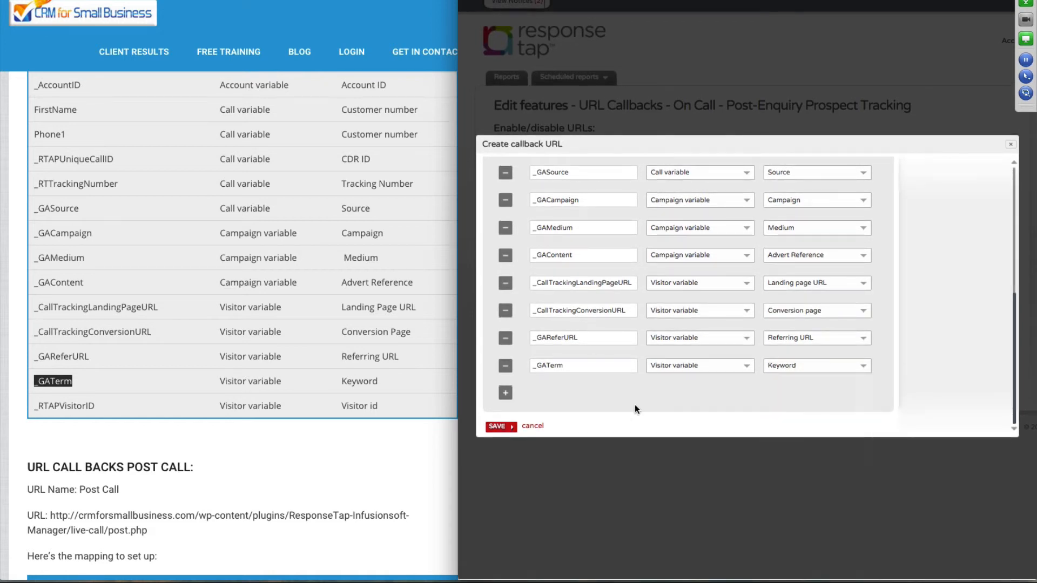
Step: Add a fifteenth tag named _RTAPVisitorID, copied from the mapping table, with type Visitor variable and value Visitor id
{"action": "left_click", "coordinate": [504, 392]}
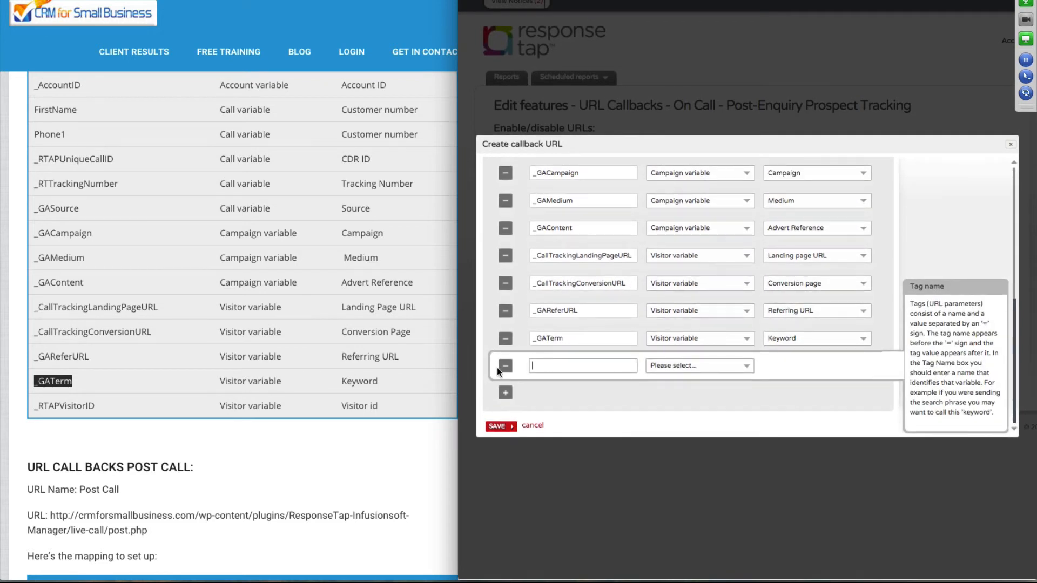
{"action": "double_click", "coordinate": [76, 404]}
{"action": "key", "text": "ctrl+c"}
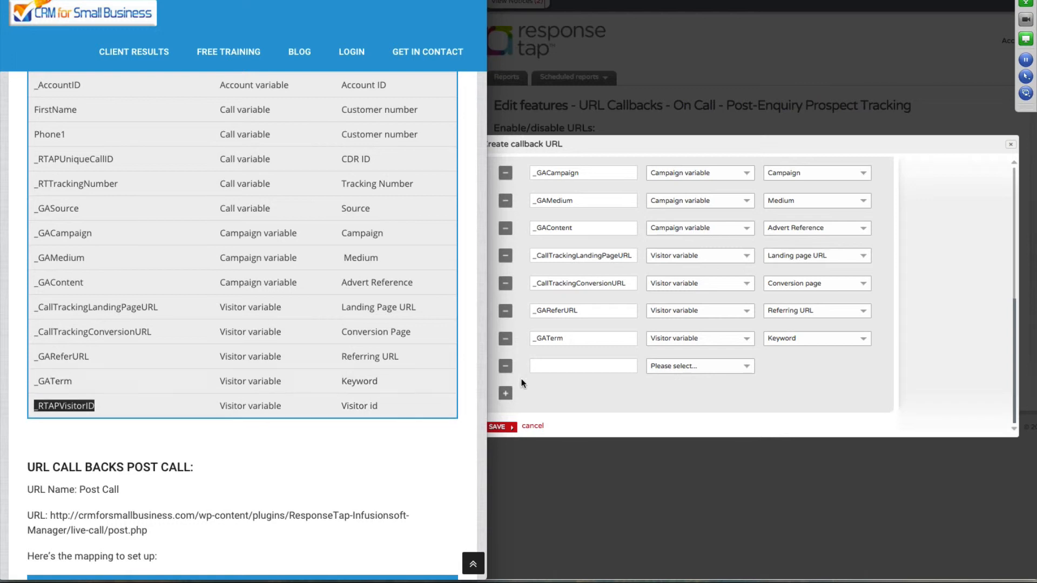
{"action": "left_click", "coordinate": [566, 365]}
{"action": "key", "text": "ctrl+v"}
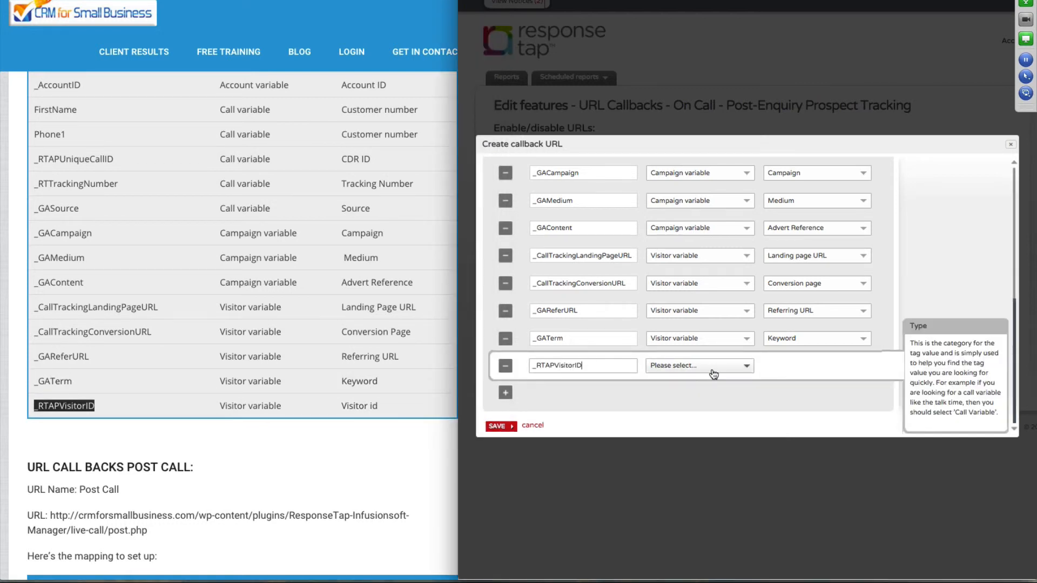
{"action": "left_click", "coordinate": [718, 367]}
{"action": "left_click", "coordinate": [697, 437]}
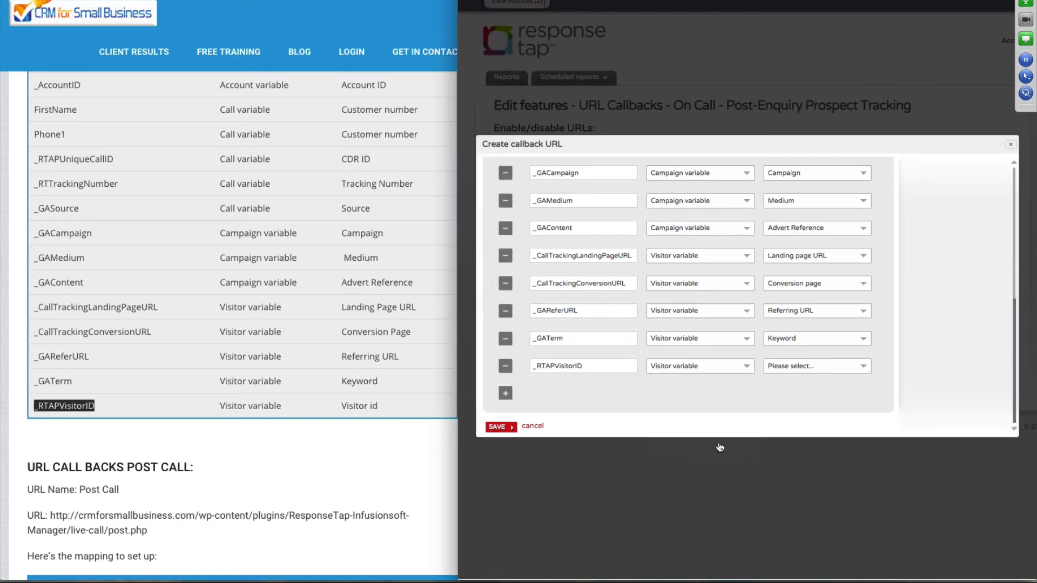
{"action": "left_click", "coordinate": [842, 366]}
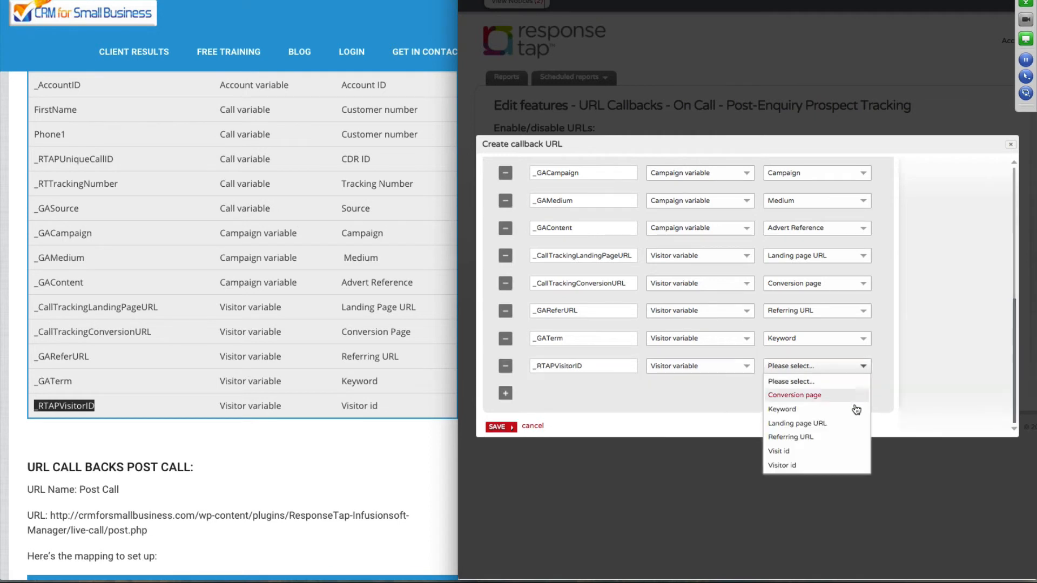
{"action": "left_click", "coordinate": [852, 464]}
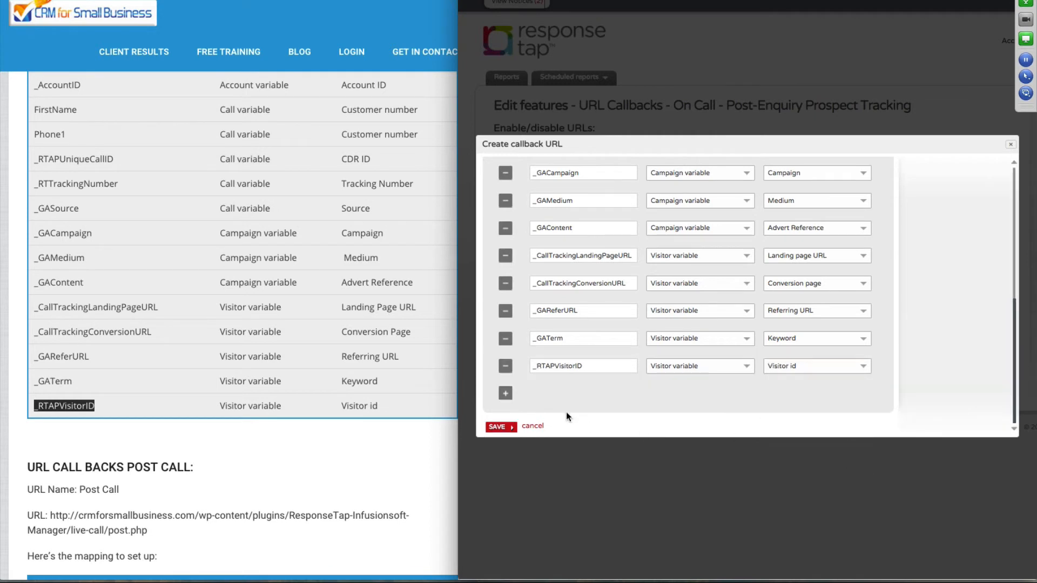
Step: Check the entered tags against the mapping table and save the Live Call callback URL
{"action": "scroll", "coordinate": [610, 352], "scroll_direction": "up", "scroll_amount": 4}
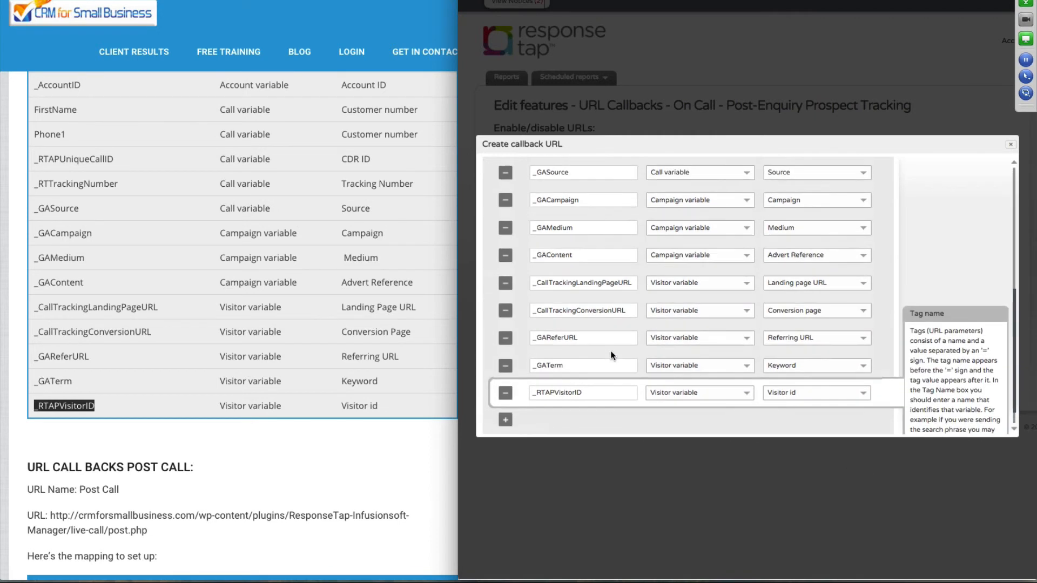
{"action": "scroll", "coordinate": [611, 351], "scroll_direction": "up", "scroll_amount": 3}
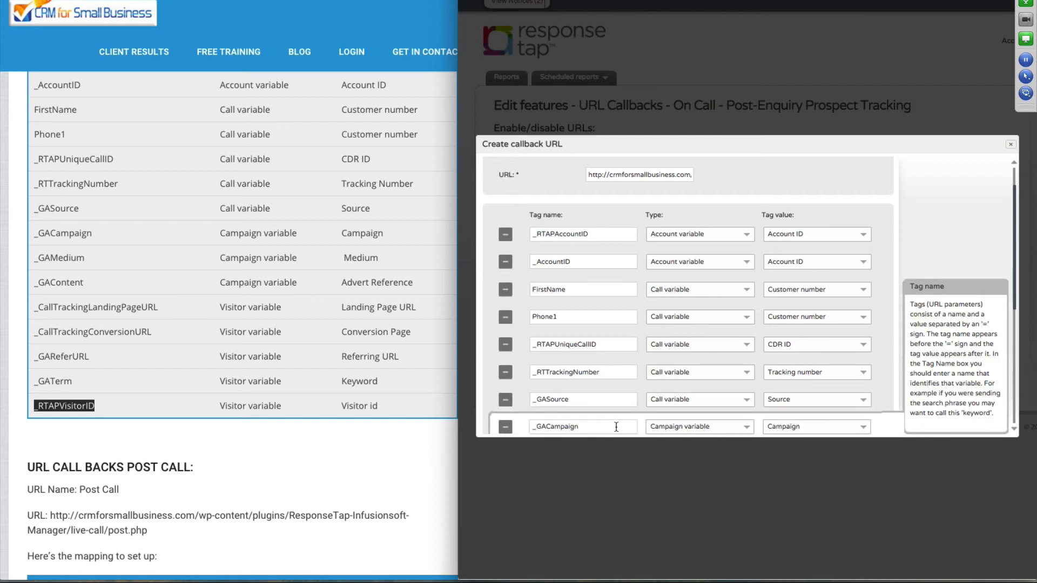
{"action": "scroll", "coordinate": [616, 428], "scroll_direction": "down", "scroll_amount": 1}
{"action": "scroll", "coordinate": [616, 428], "scroll_direction": "down", "scroll_amount": 5}
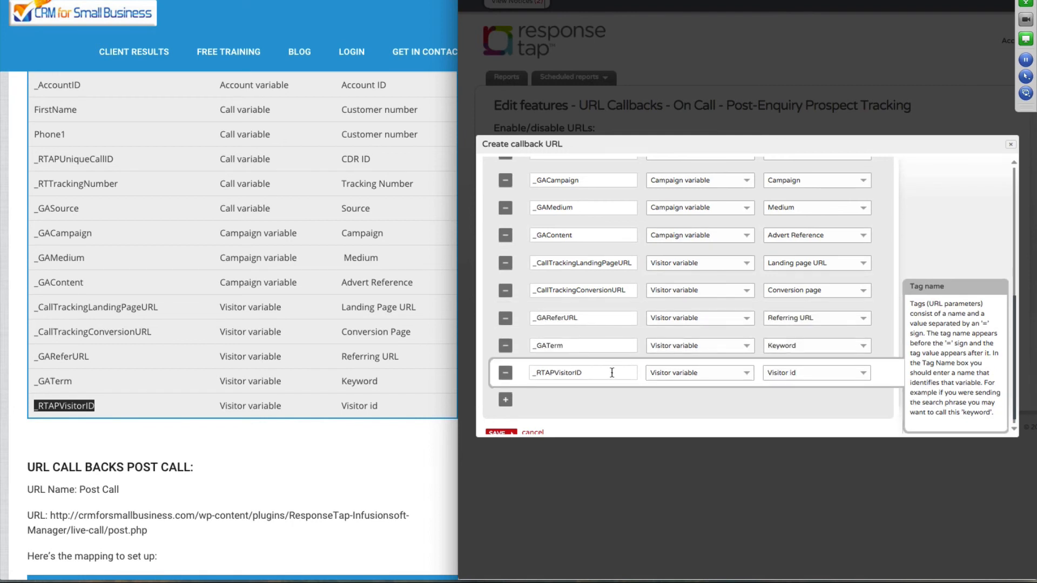
{"action": "scroll", "coordinate": [245, 283], "scroll_direction": "up", "scroll_amount": 2}
{"action": "scroll", "coordinate": [245, 284], "scroll_direction": "down", "scroll_amount": 1}
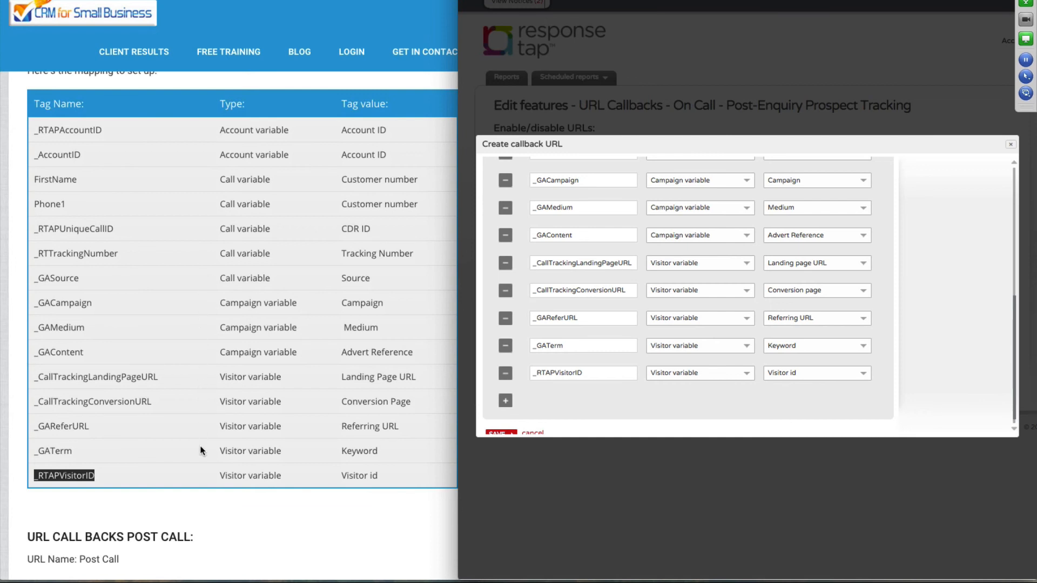
{"action": "scroll", "coordinate": [610, 344], "scroll_direction": "down", "scroll_amount": 1}
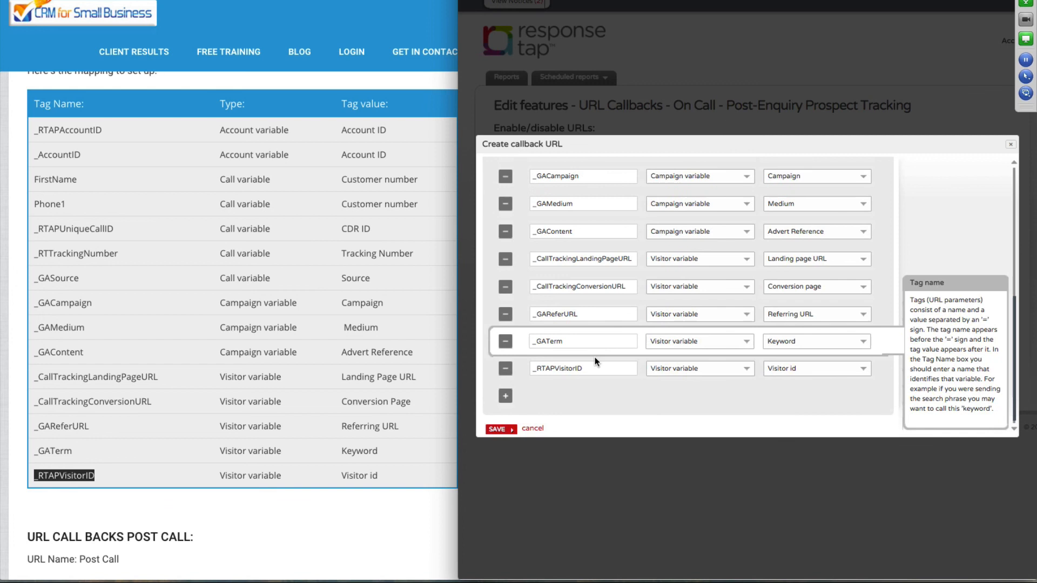
{"action": "left_click", "coordinate": [497, 430]}
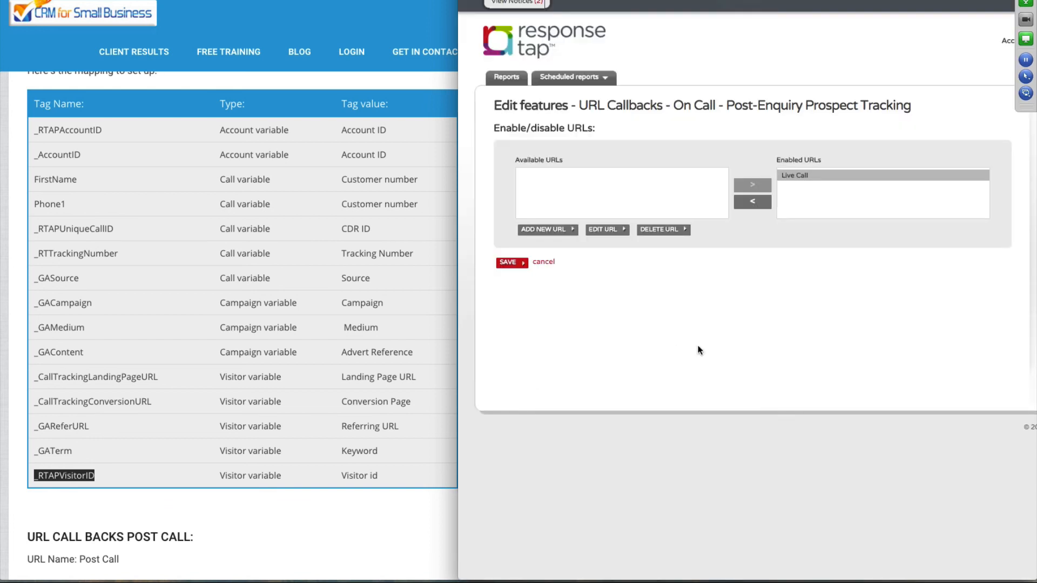